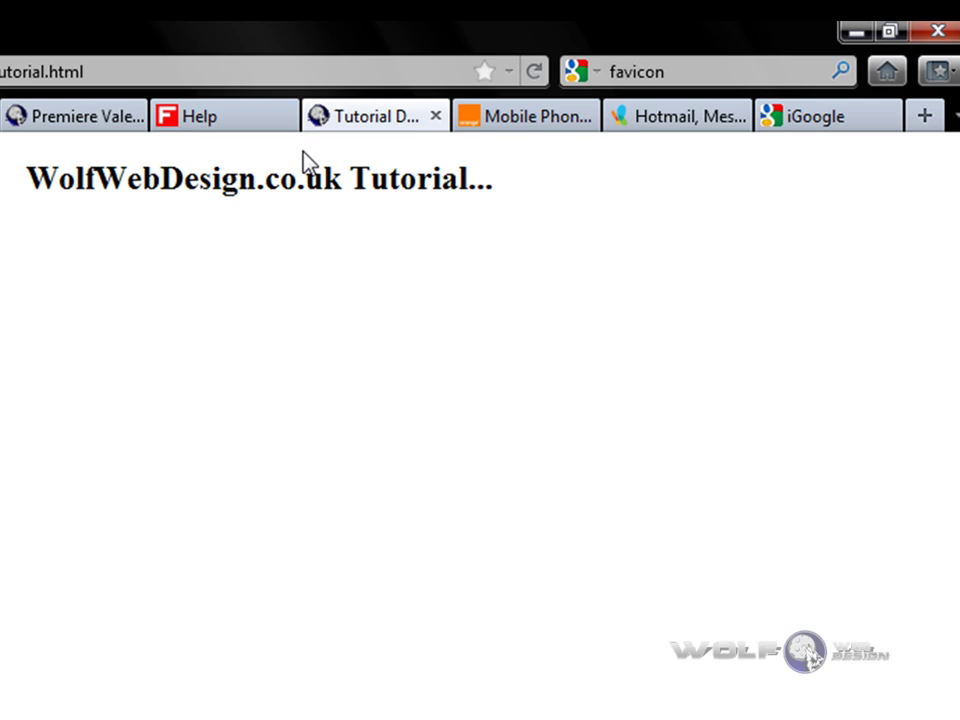
Step: Resize the blank Paint canvas to 363 × 363 pixels in Image Attributes
{"action": "left_click", "coordinate": [478, 116]}
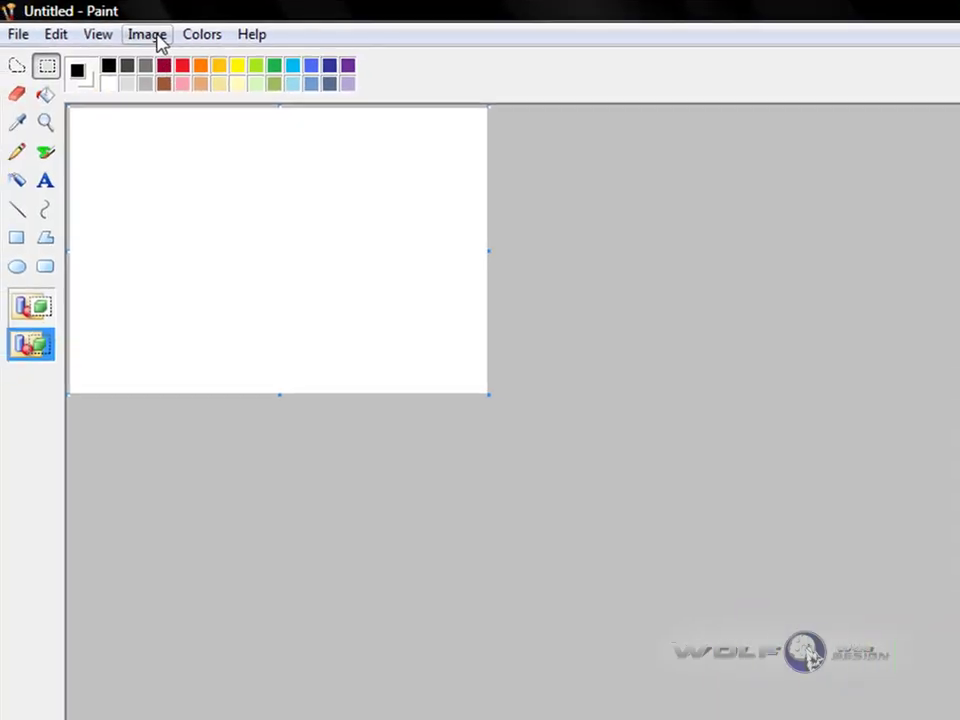
{"action": "left_click", "coordinate": [232, 166]}
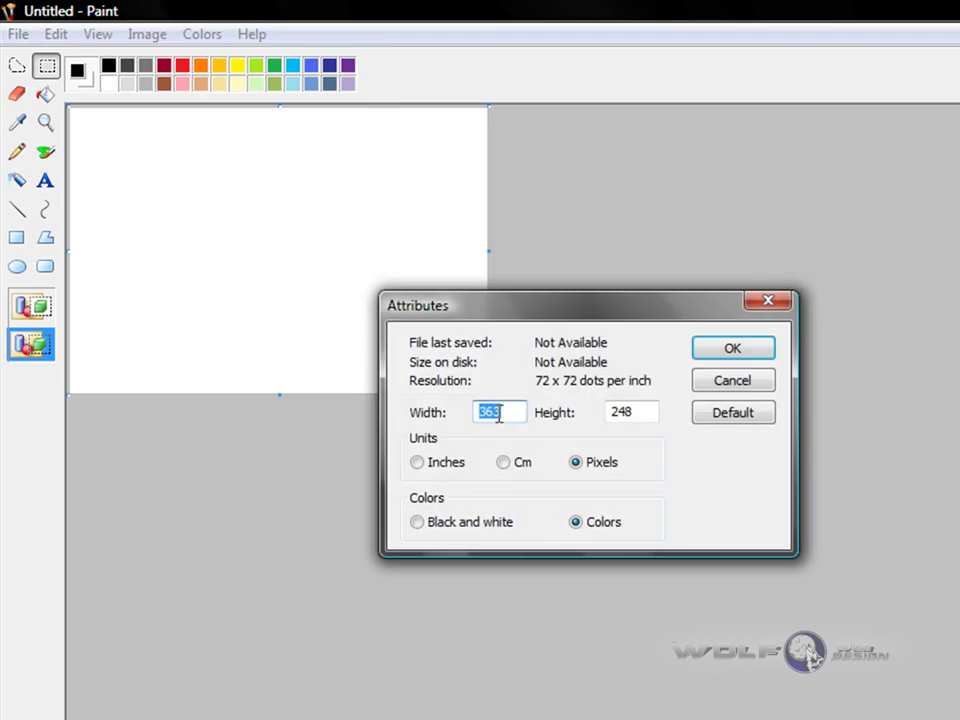
{"action": "double_click", "coordinate": [516, 409]}
{"action": "left_click_drag", "start_coordinate": [646, 410], "coordinate": [583, 422]}
{"action": "type", "text": "363"}
{"action": "left_click", "coordinate": [737, 354]}
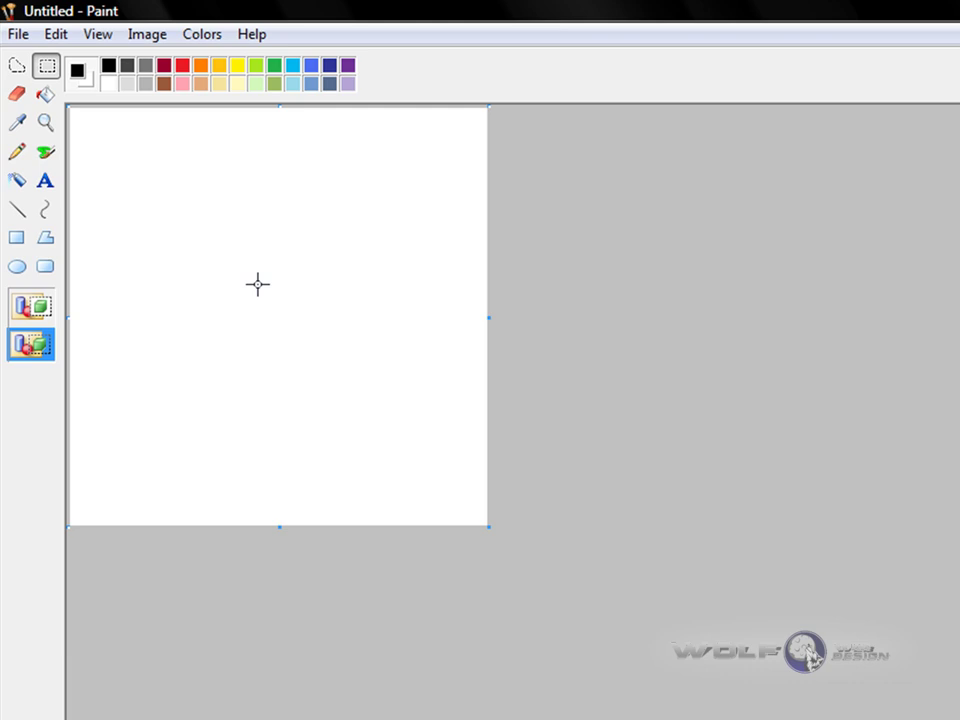
Step: Fill the whole canvas with orange
{"action": "left_click", "coordinate": [200, 66]}
{"action": "left_click", "coordinate": [45, 94]}
{"action": "left_click", "coordinate": [100, 163]}
Step: Write 'orange' in white 65-point Arial across the bottom of the canvas
{"action": "left_click", "coordinate": [45, 181]}
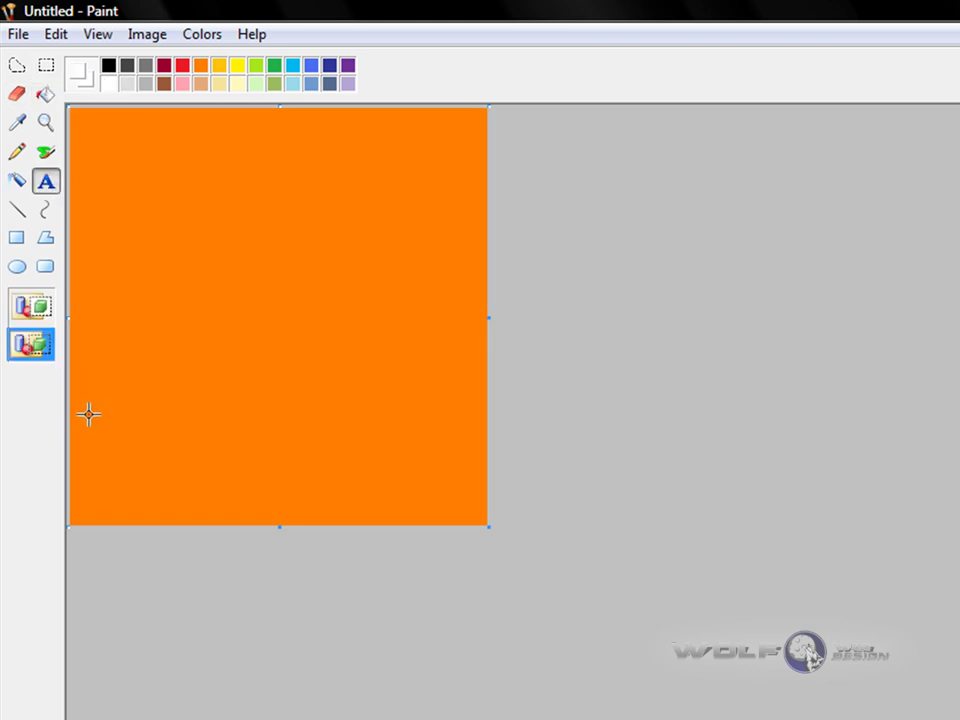
{"action": "left_click_drag", "start_coordinate": [84, 411], "coordinate": [481, 525]}
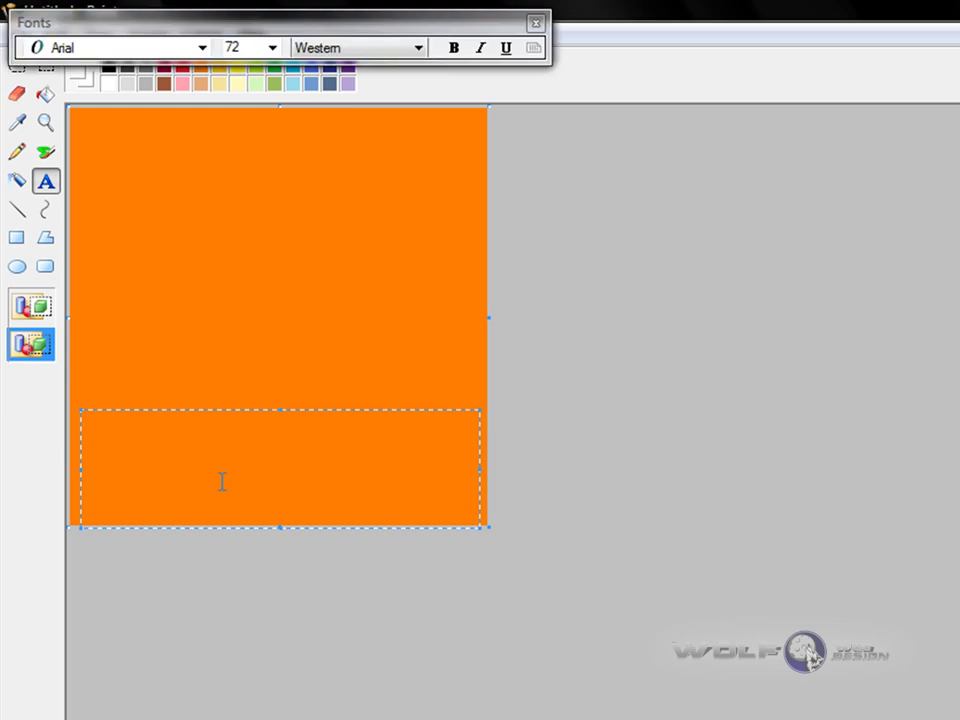
{"action": "type", "text": "orang"}
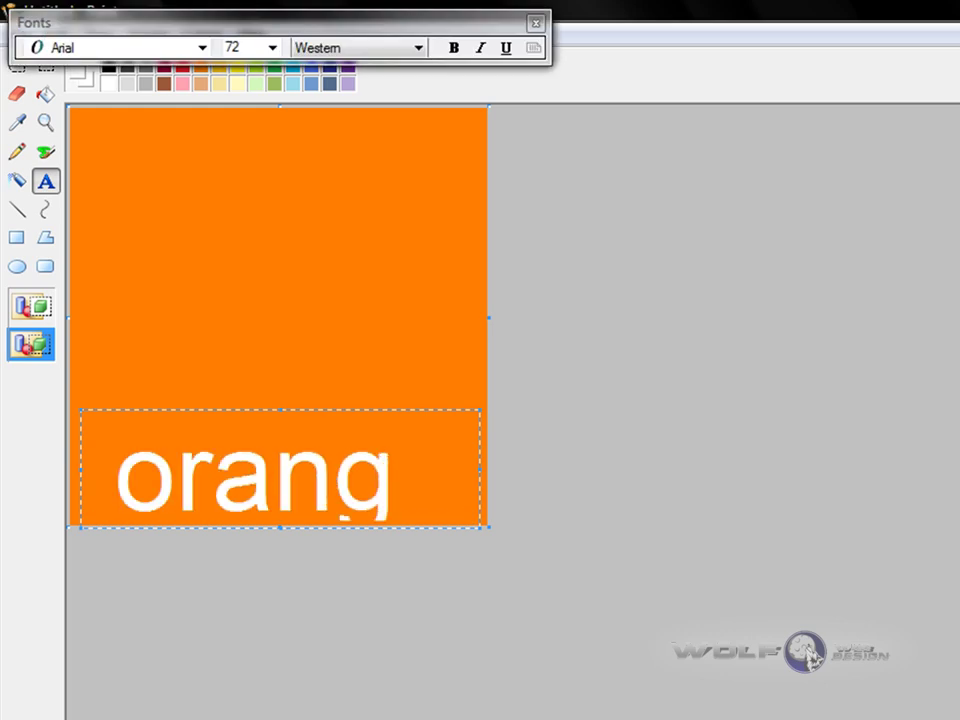
{"action": "double_click", "coordinate": [123, 485]}
{"action": "left_click", "coordinate": [232, 47]}
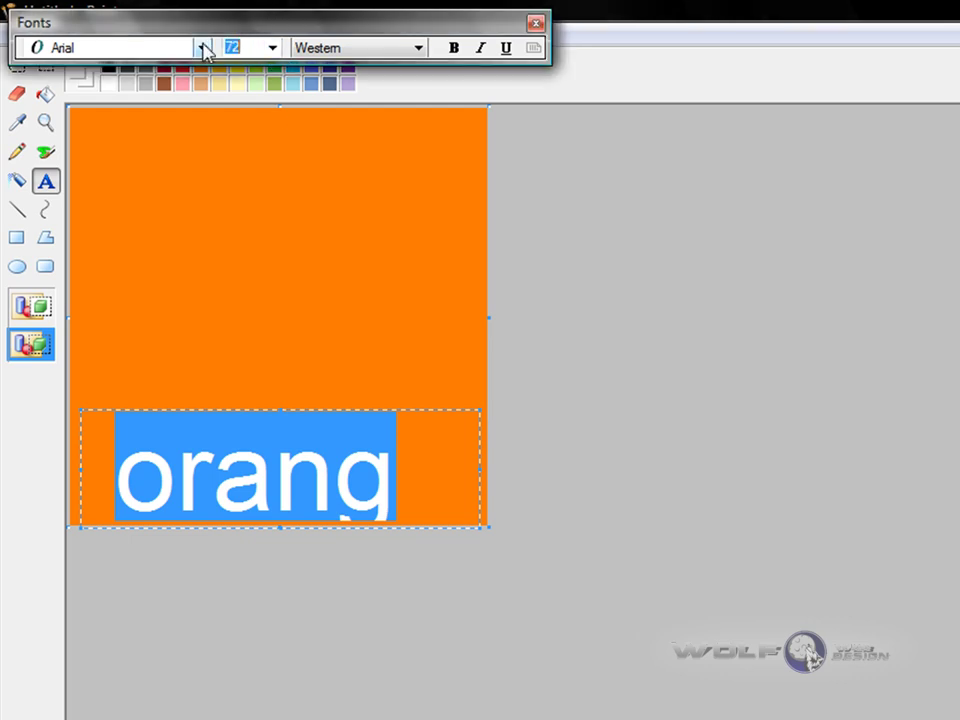
{"action": "type", "text": "65"}
{"action": "key", "text": "Return"}
{"action": "left_click", "coordinate": [44, 68]}
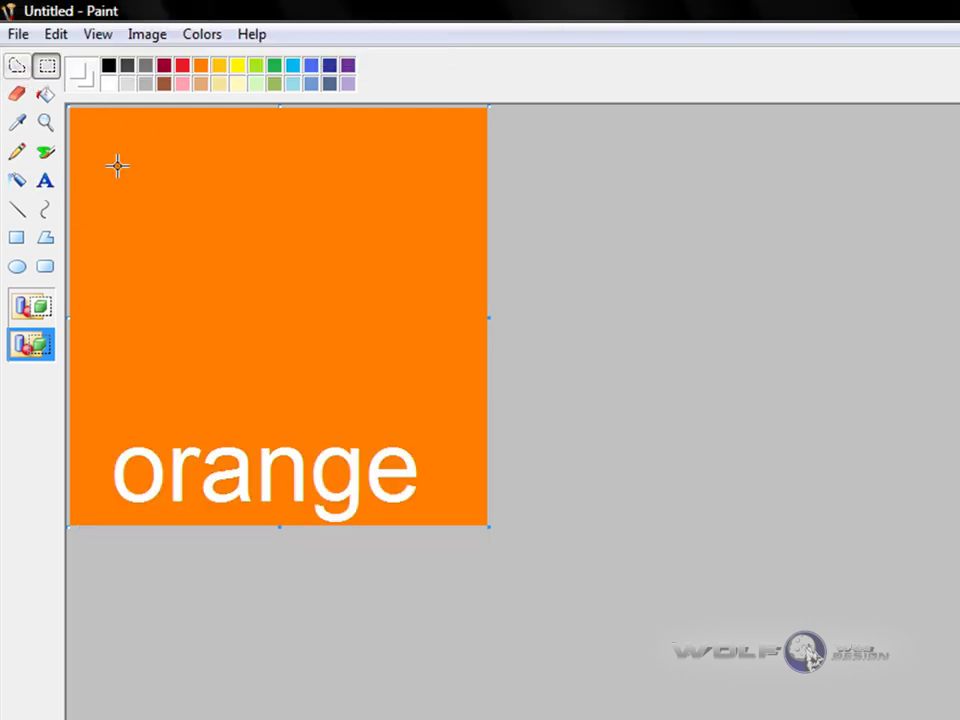
Step: Save the picture as a JPEG with the file name 'fav' in WWD
{"action": "left_click", "coordinate": [13, 37]}
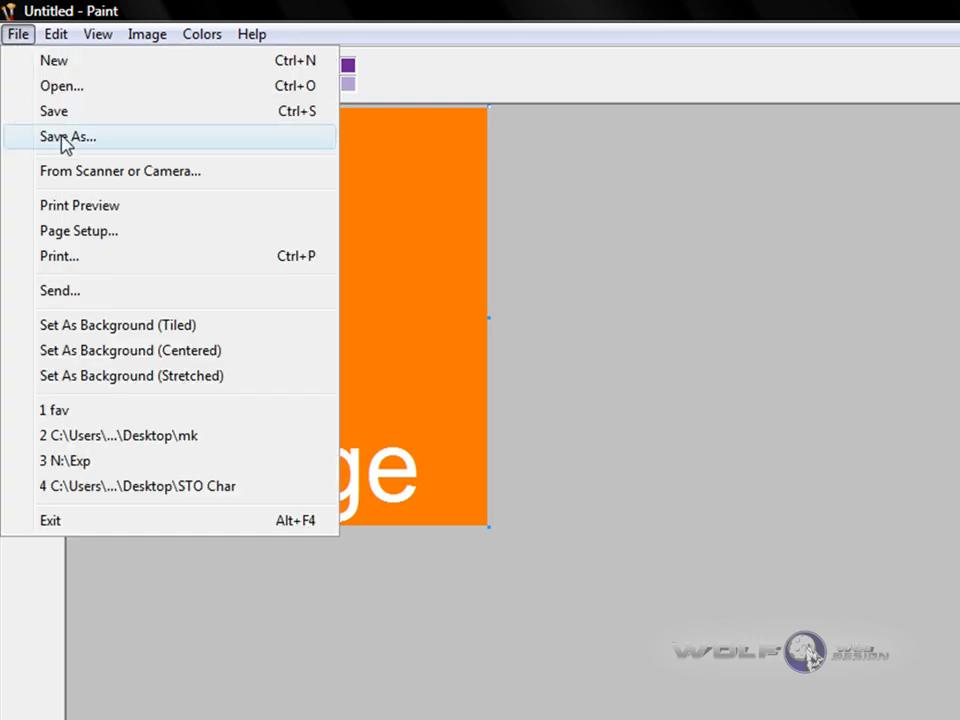
{"action": "left_click", "coordinate": [64, 143]}
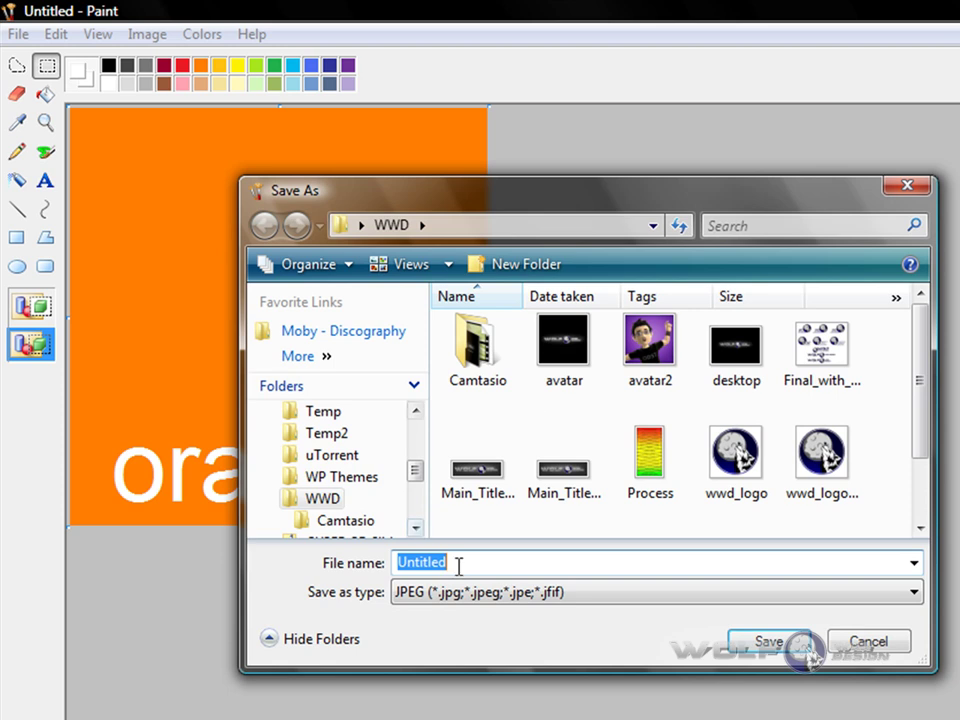
{"action": "type", "text": "fav"}
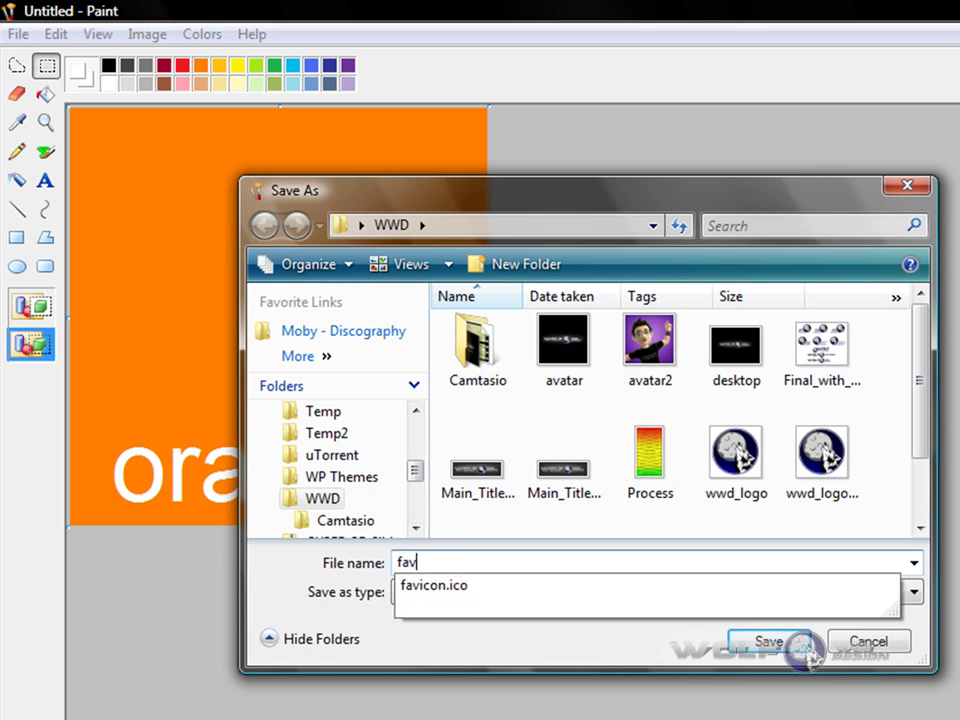
{"action": "left_click", "coordinate": [435, 566]}
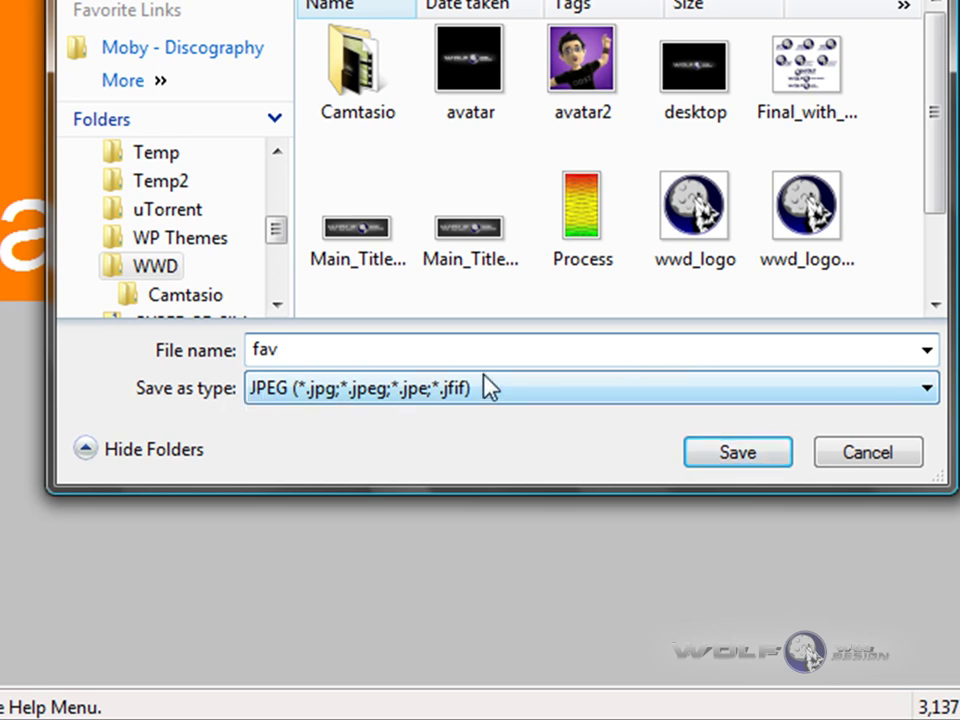
{"action": "left_click", "coordinate": [740, 455]}
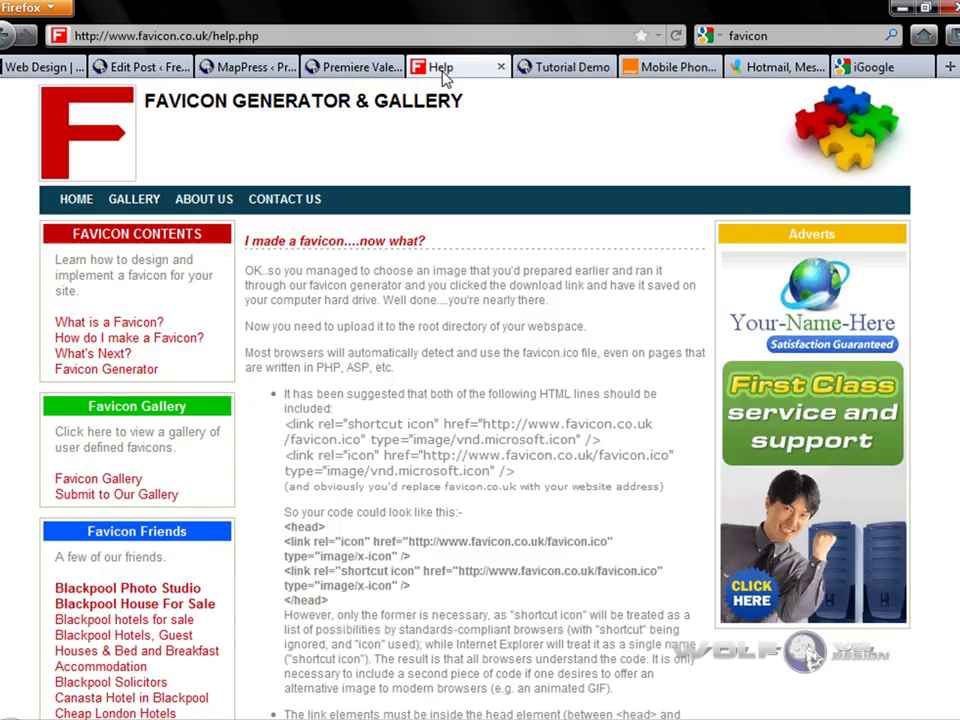
Step: Go from the favicon.co.uk home page to the Favicon Generator and scroll to its form
{"action": "left_click", "coordinate": [131, 152]}
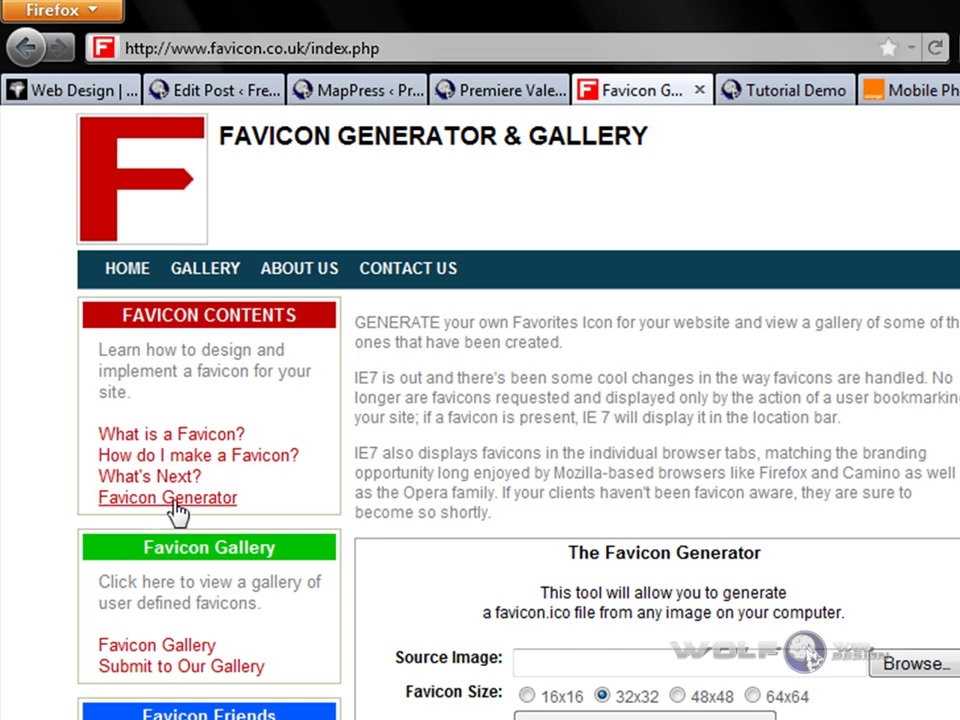
{"action": "left_click", "coordinate": [173, 500]}
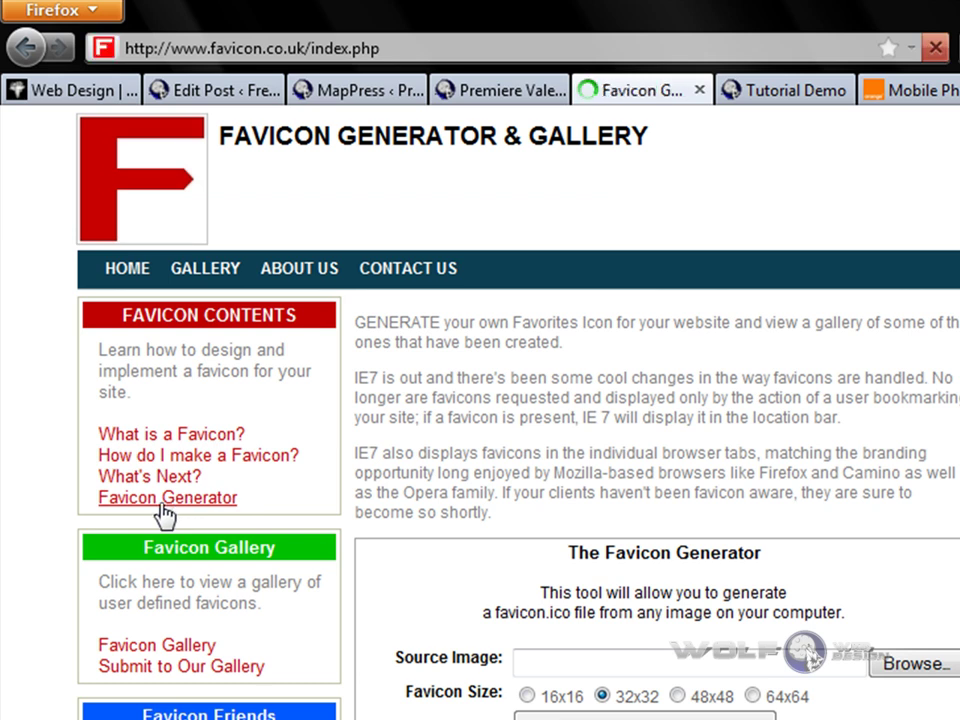
{"action": "scroll", "coordinate": [780, 510], "scroll_direction": "down", "scroll_amount": 3}
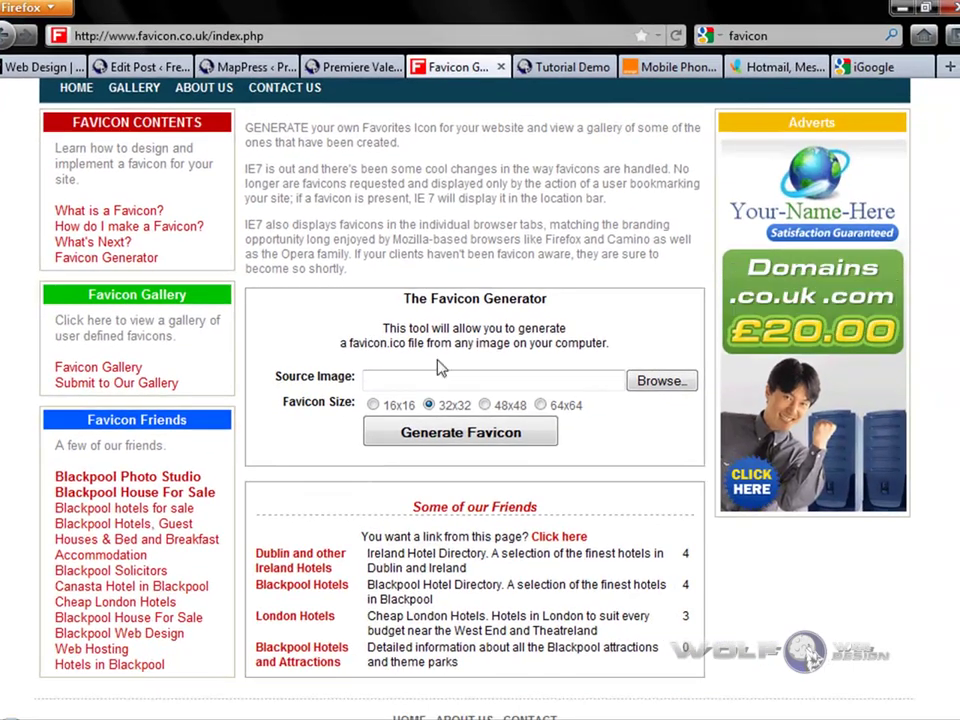
Step: Load the fav image as the Source Image, set size 16x16, and generate the favicon
{"action": "left_click", "coordinate": [668, 386]}
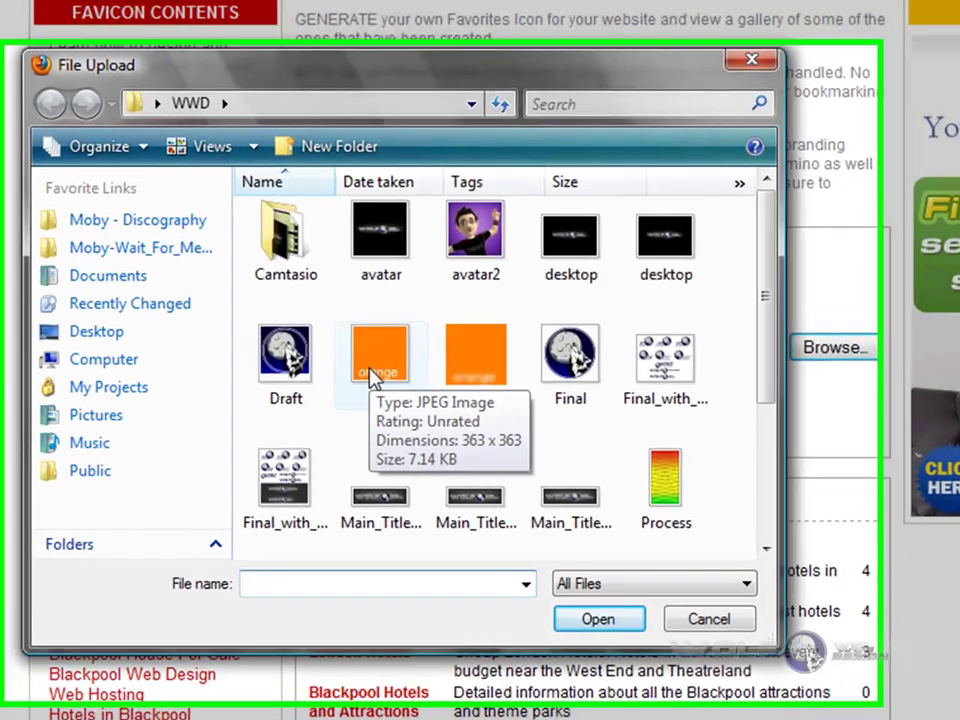
{"action": "left_click", "coordinate": [308, 396]}
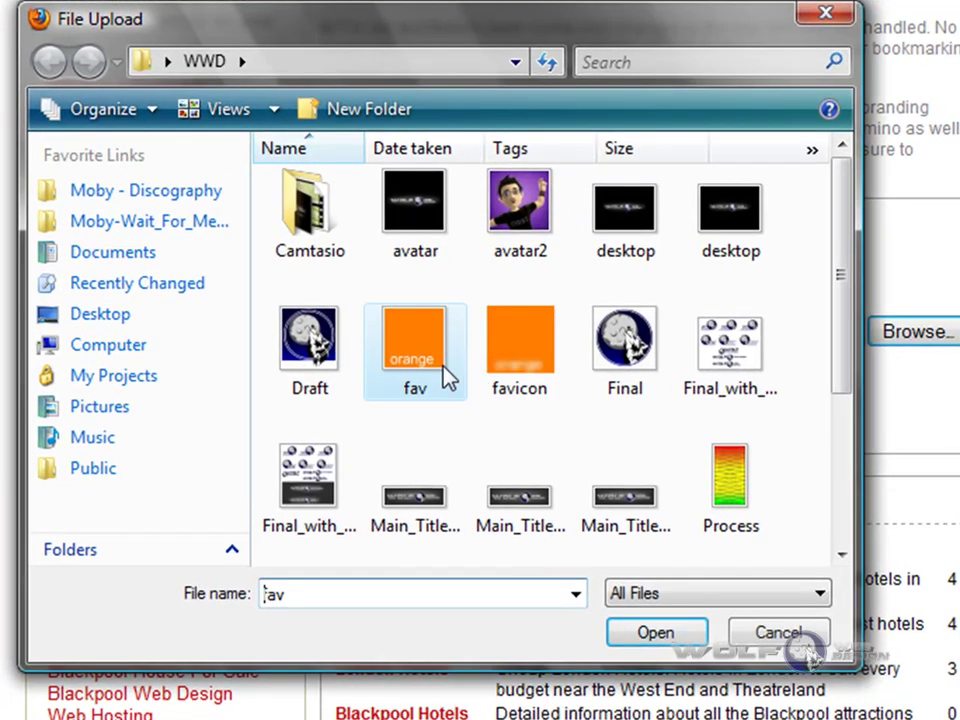
{"action": "left_click", "coordinate": [656, 633]}
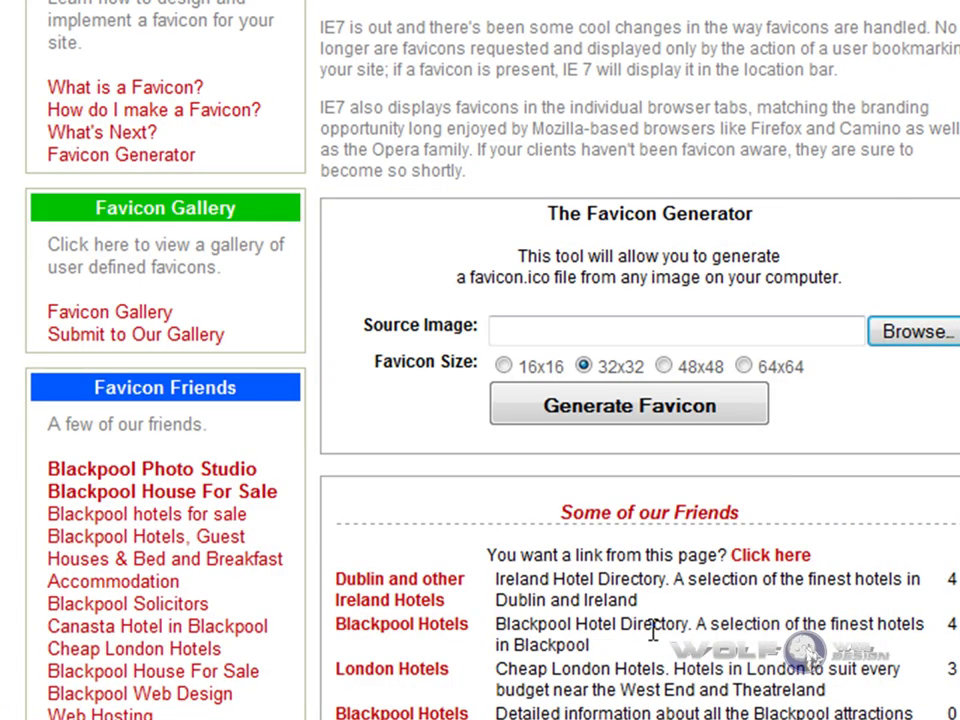
{"action": "left_click", "coordinate": [504, 365]}
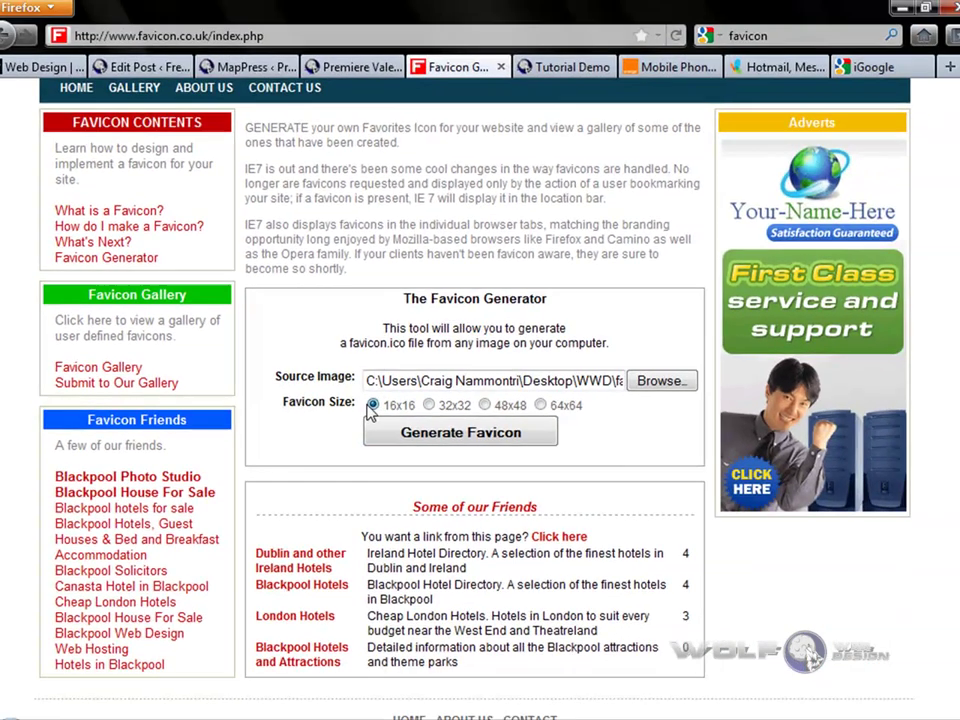
{"action": "left_click", "coordinate": [428, 386]}
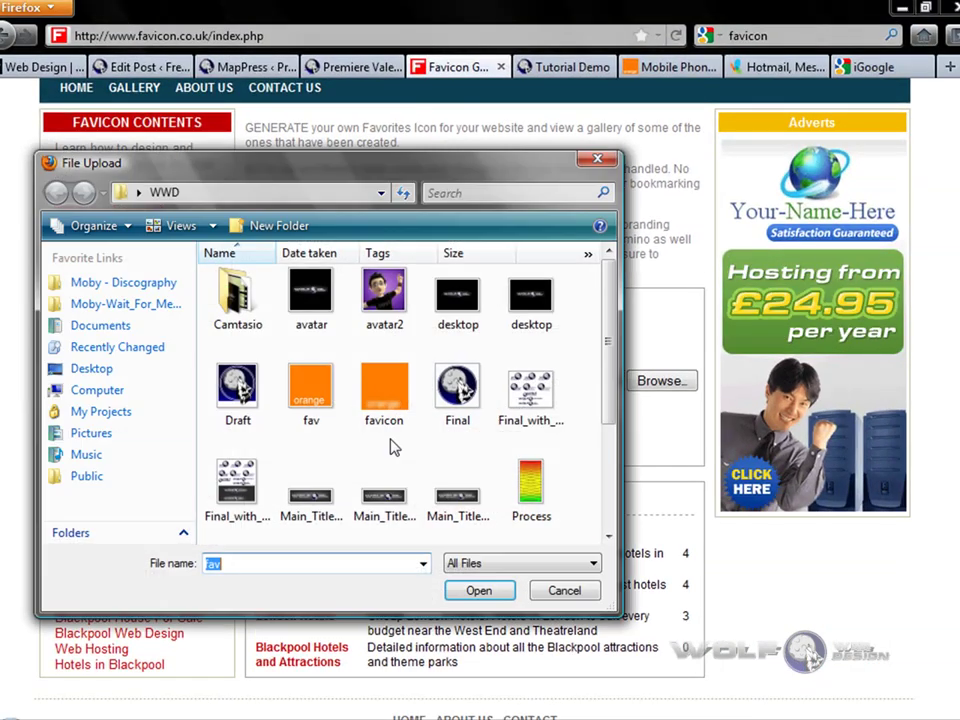
{"action": "double_click", "coordinate": [306, 400]}
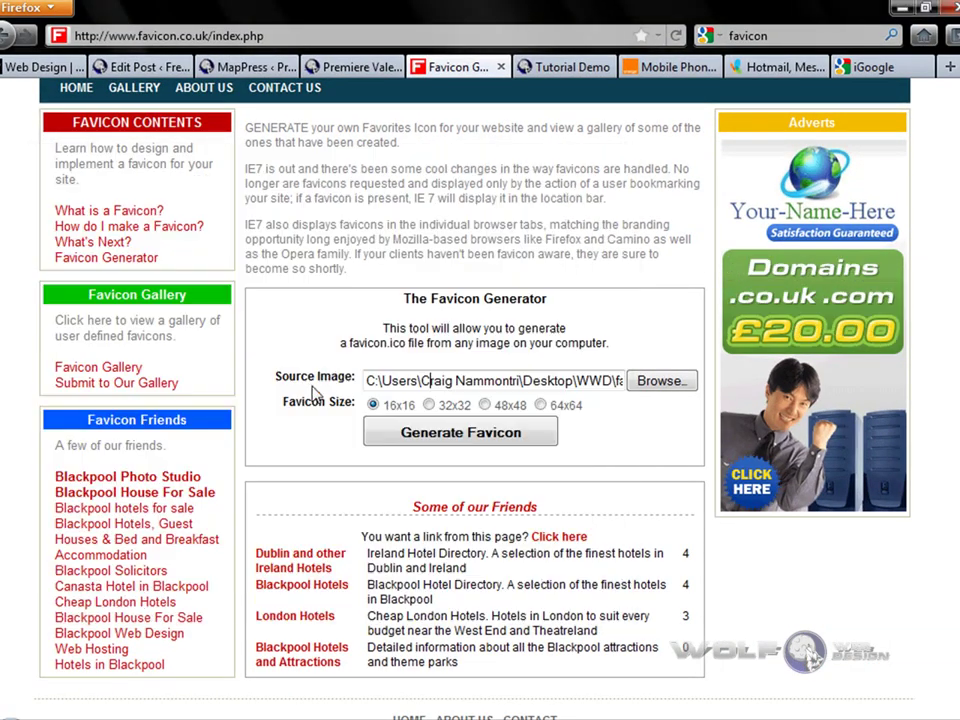
{"action": "left_click", "coordinate": [455, 433]}
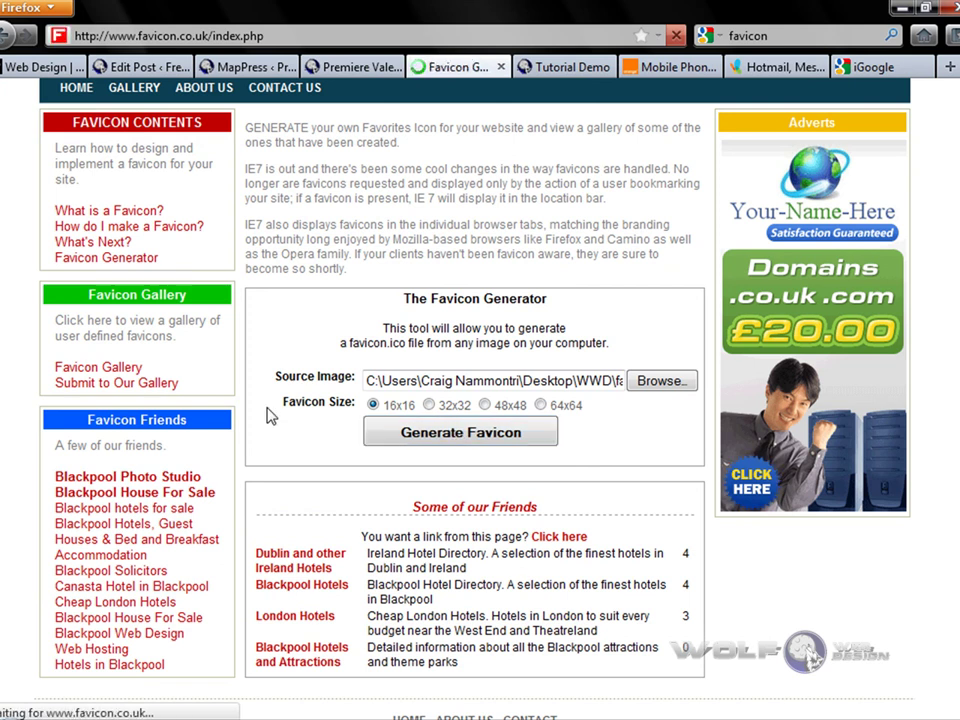
Step: Download the generated favicon and save it to the computer as favicon.ico
{"action": "scroll", "coordinate": [270, 413], "scroll_direction": "down", "scroll_amount": 5}
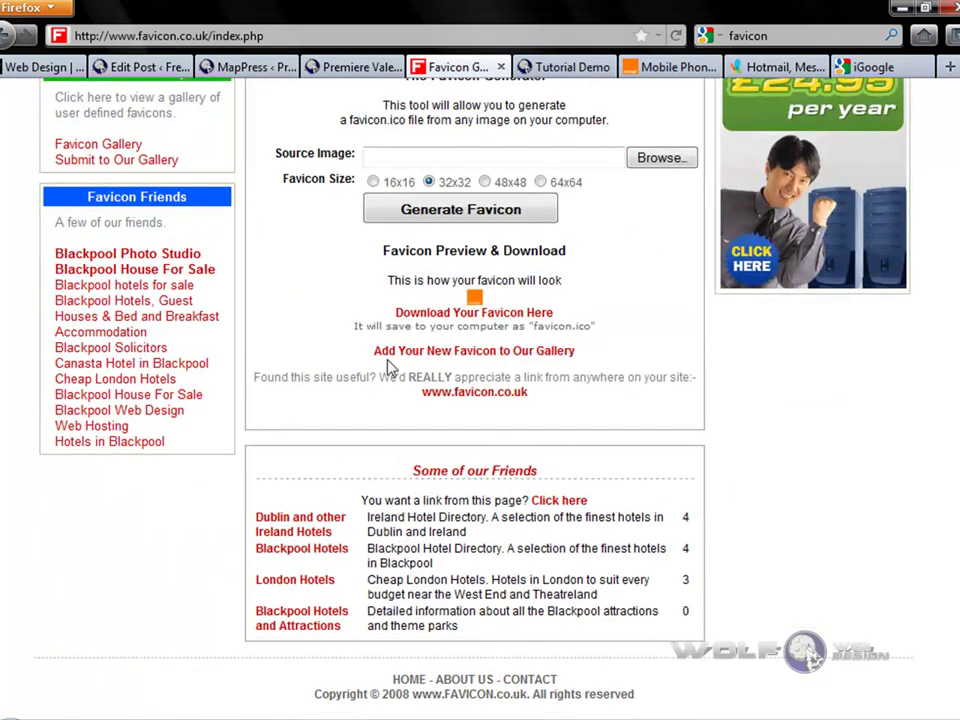
{"action": "left_click", "coordinate": [463, 314]}
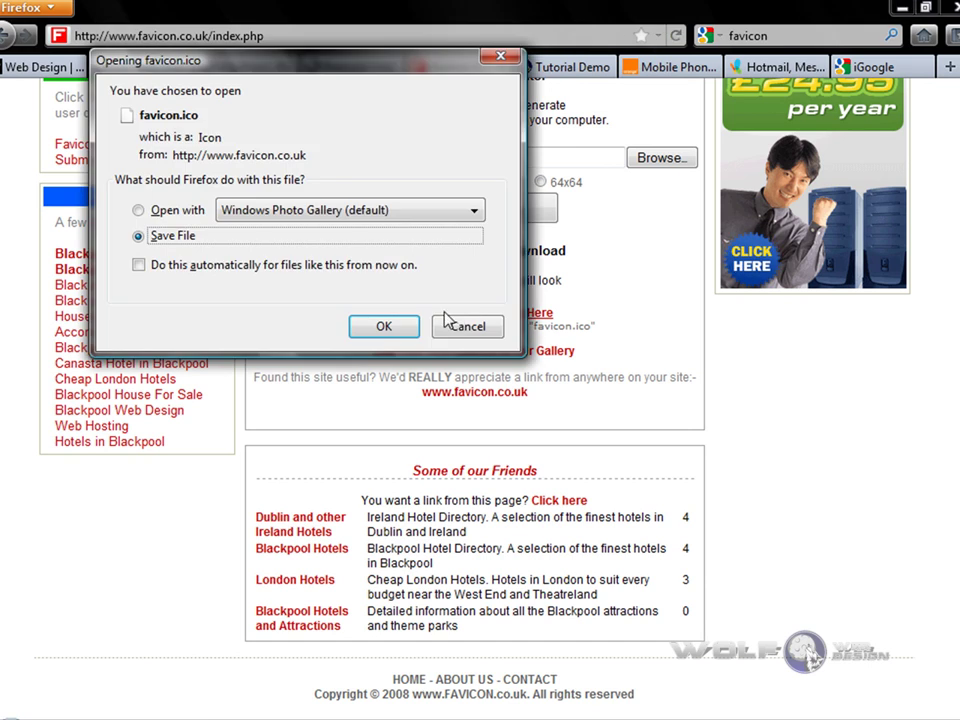
{"action": "left_click", "coordinate": [395, 328]}
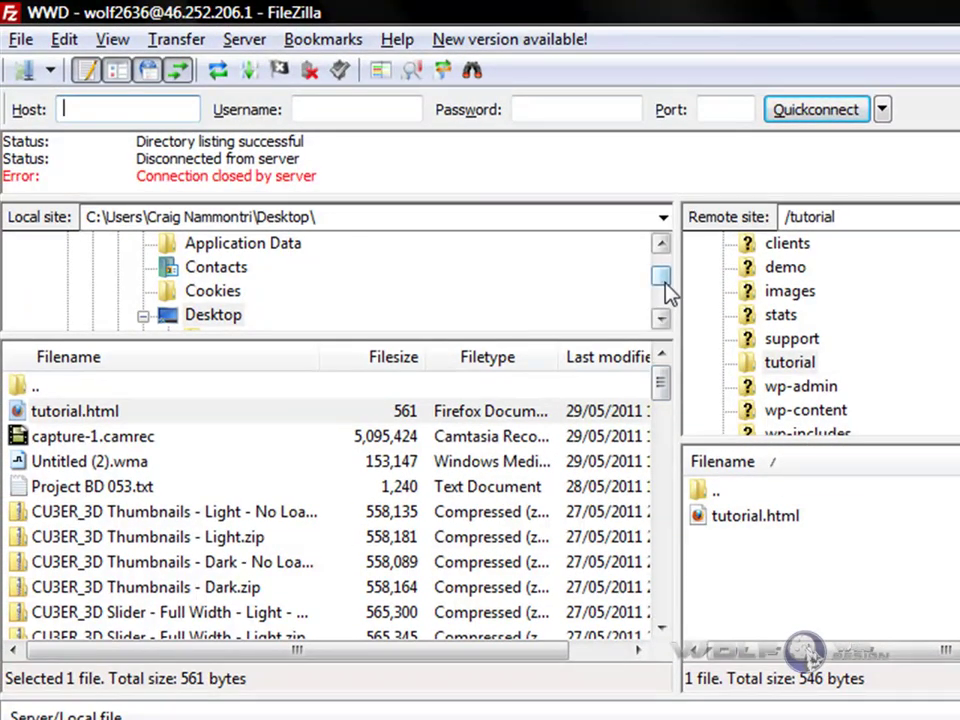
Step: Browse FileZilla's local folder tree to the Desktop\WWD folder
{"action": "scroll", "coordinate": [564, 252], "scroll_direction": "down", "scroll_amount": 3}
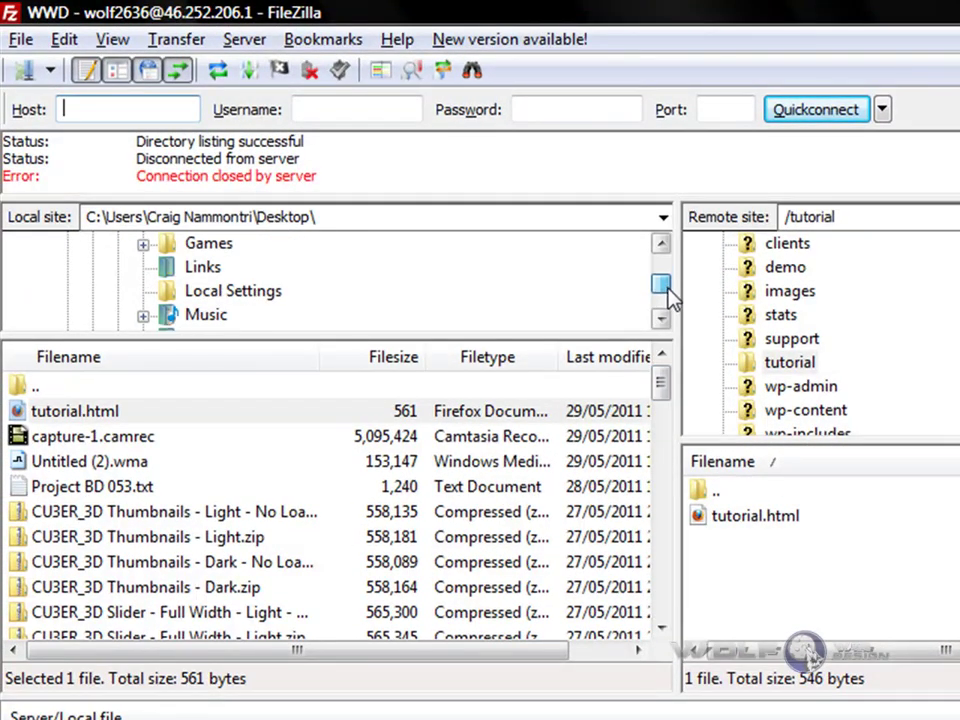
{"action": "left_click", "coordinate": [662, 318]}
{"action": "left_click", "coordinate": [662, 318]}
{"action": "left_click", "coordinate": [662, 318]}
{"action": "left_click", "coordinate": [662, 318]}
{"action": "left_click", "coordinate": [662, 318]}
{"action": "left_click", "coordinate": [662, 318]}
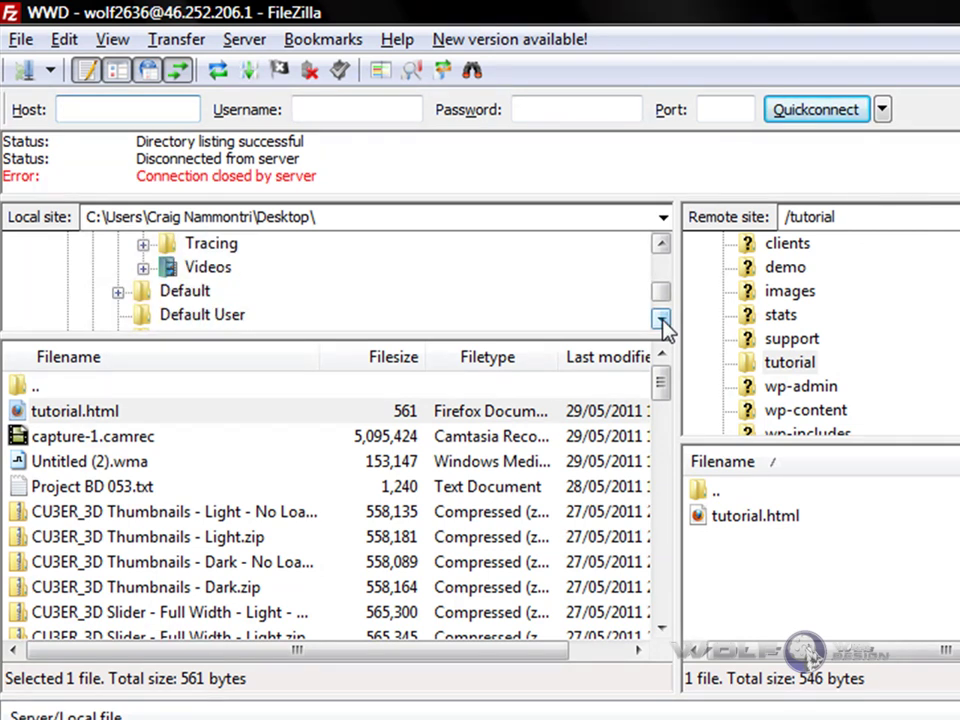
{"action": "left_click", "coordinate": [662, 318]}
{"action": "left_click", "coordinate": [662, 318]}
{"action": "left_click", "coordinate": [662, 318]}
{"action": "left_click", "coordinate": [662, 318]}
{"action": "left_click", "coordinate": [662, 318]}
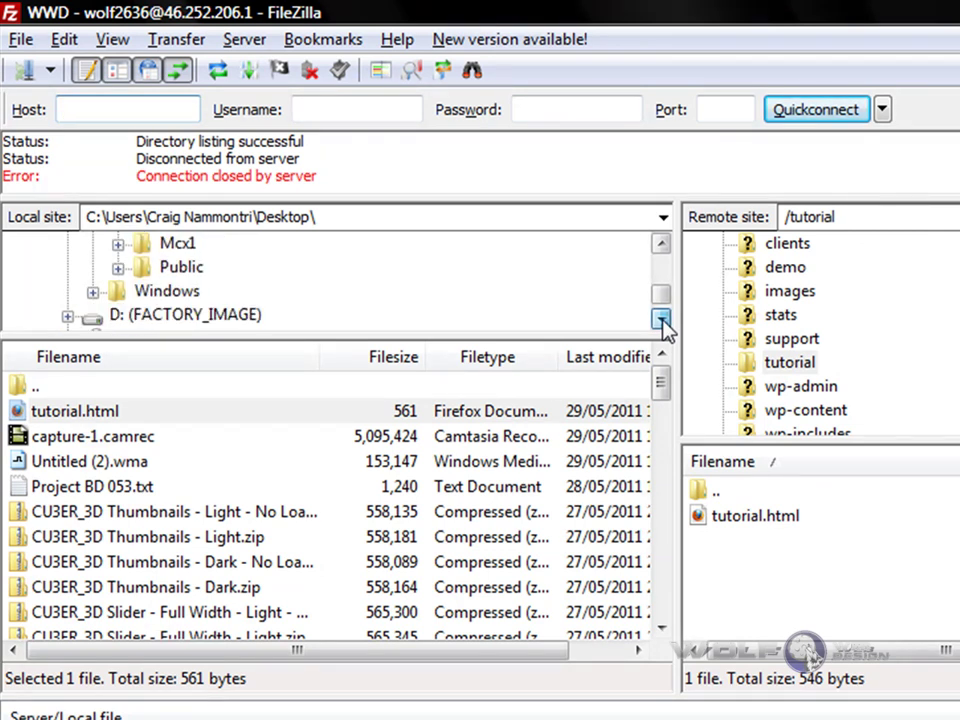
{"action": "left_click", "coordinate": [662, 318]}
{"action": "scroll", "coordinate": [664, 276], "scroll_direction": "up", "scroll_amount": 2}
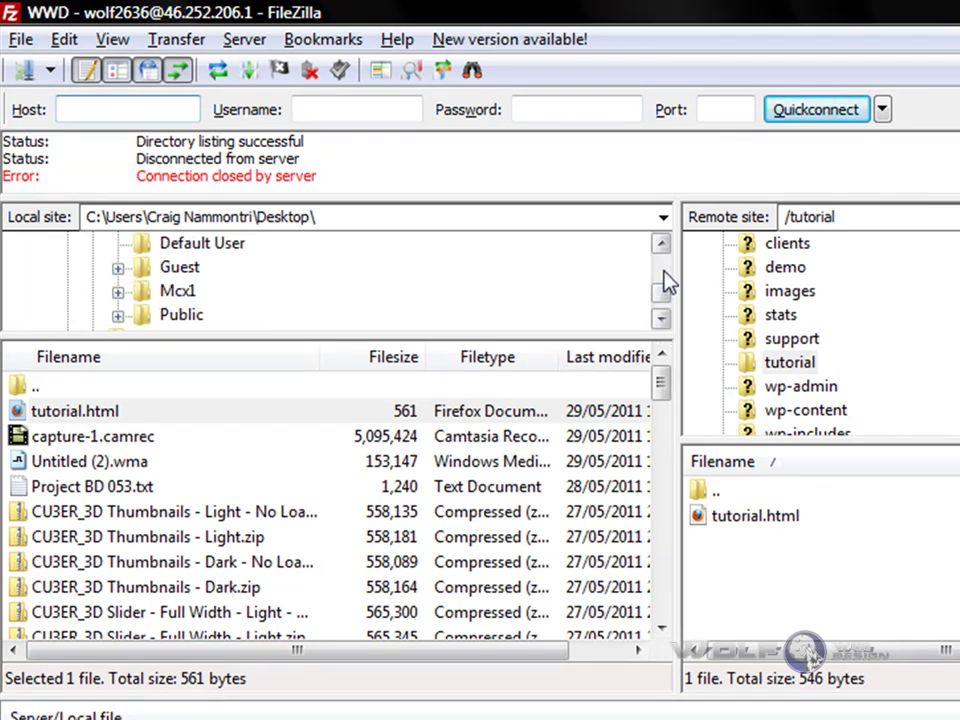
{"action": "scroll", "coordinate": [668, 276], "scroll_direction": "up", "scroll_amount": 2}
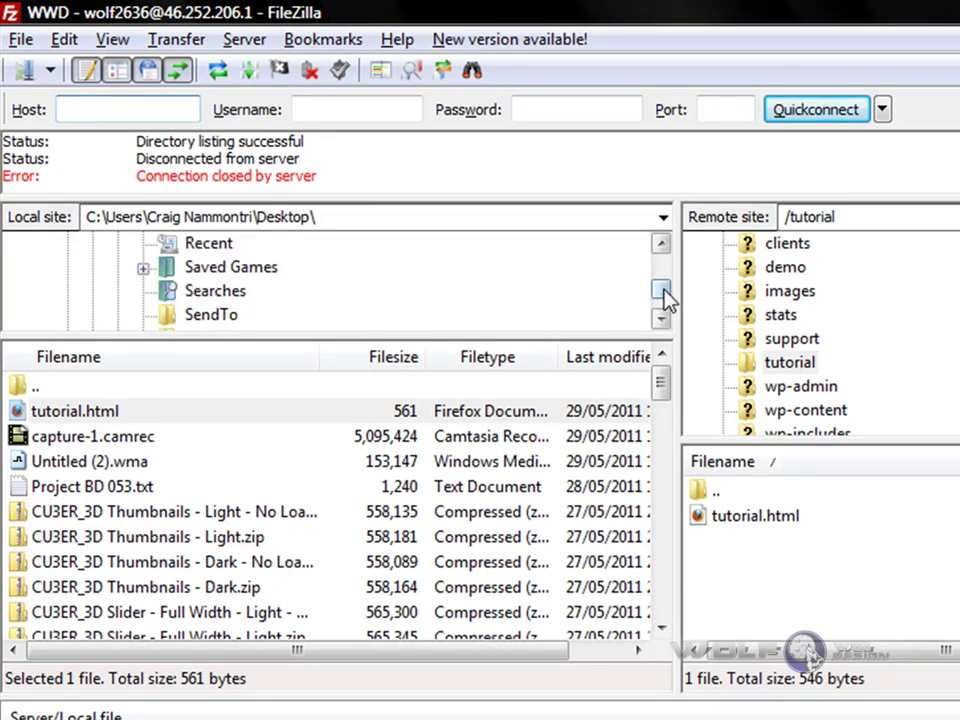
{"action": "left_click_drag", "start_coordinate": [668, 296], "coordinate": [666, 289]}
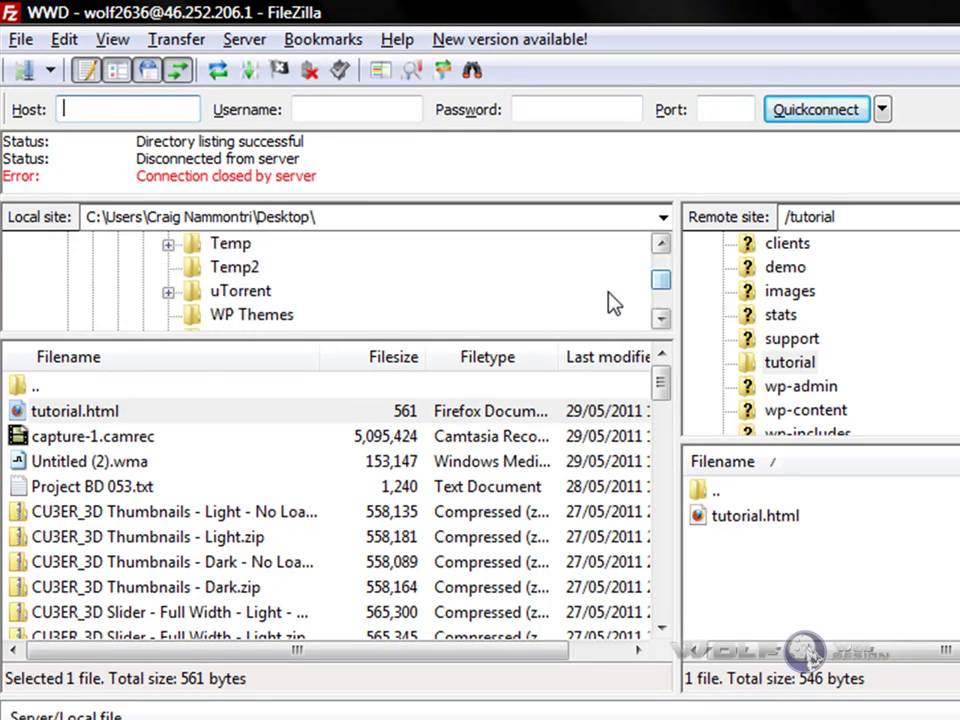
{"action": "left_click", "coordinate": [661, 318]}
{"action": "left_click", "coordinate": [661, 318]}
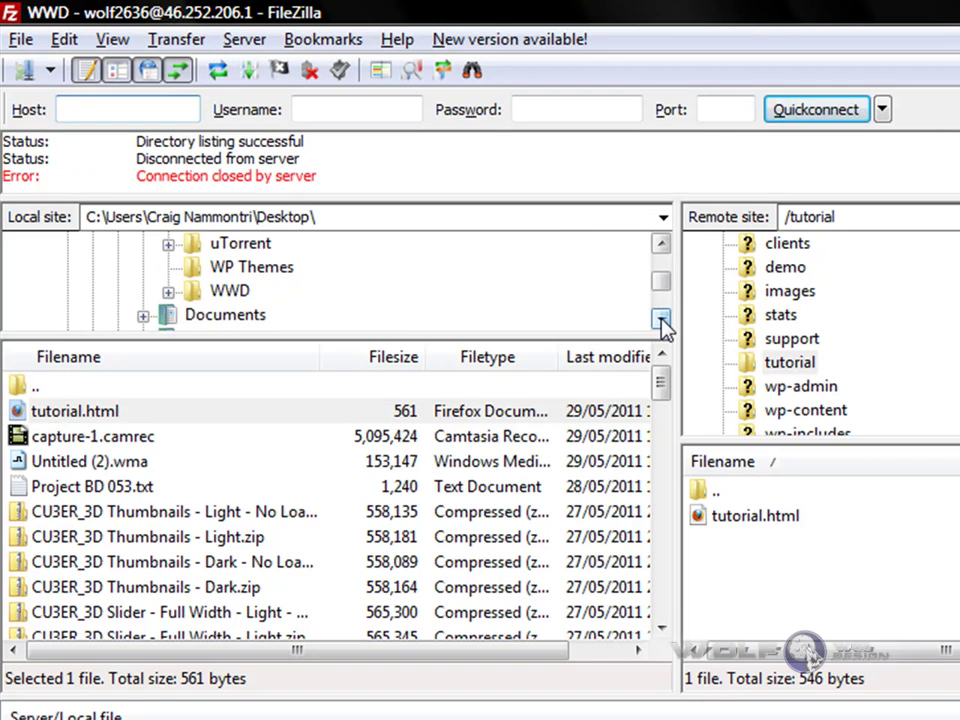
{"action": "left_click", "coordinate": [228, 291]}
Step: Upload favicon.ico into the remote /tutorial folder and refresh the remote listing
{"action": "left_click", "coordinate": [123, 439]}
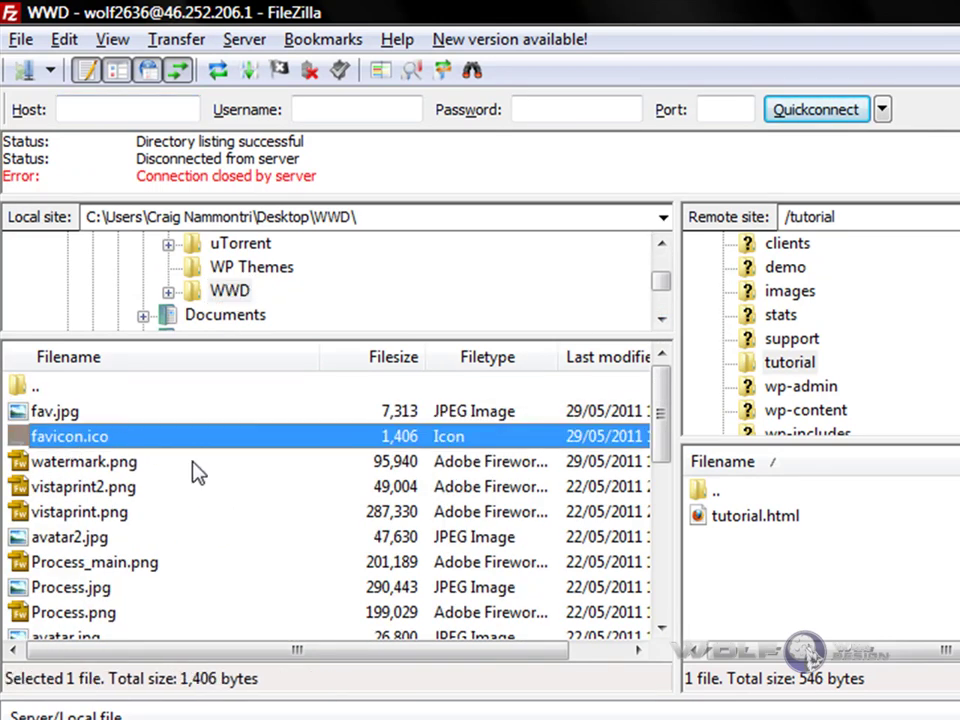
{"action": "left_click_drag", "start_coordinate": [165, 443], "coordinate": [812, 604]}
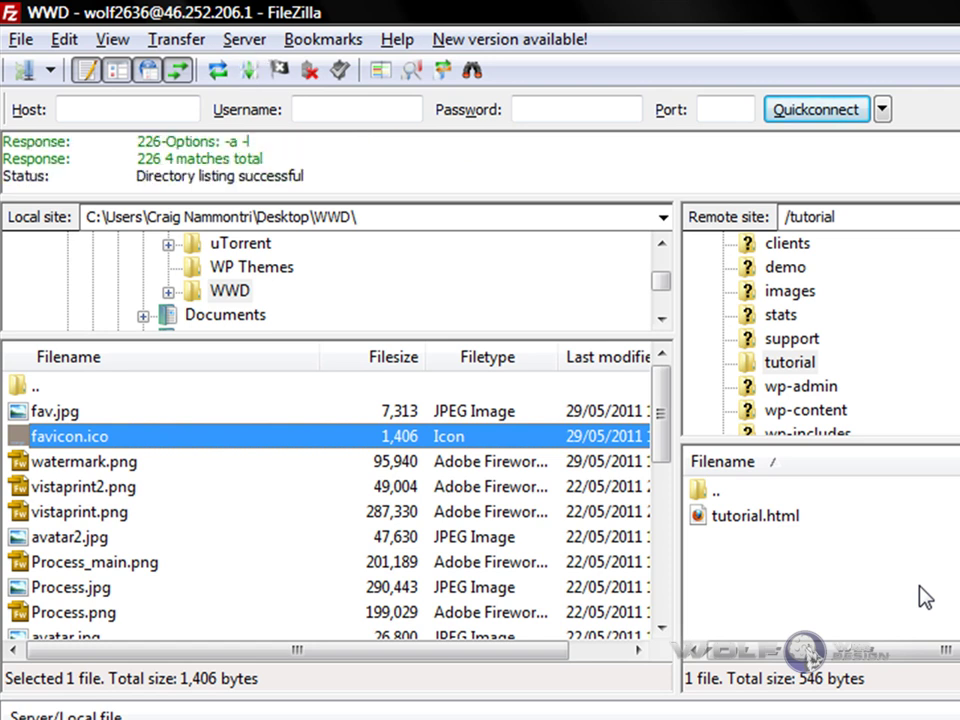
{"action": "left_click", "coordinate": [849, 590]}
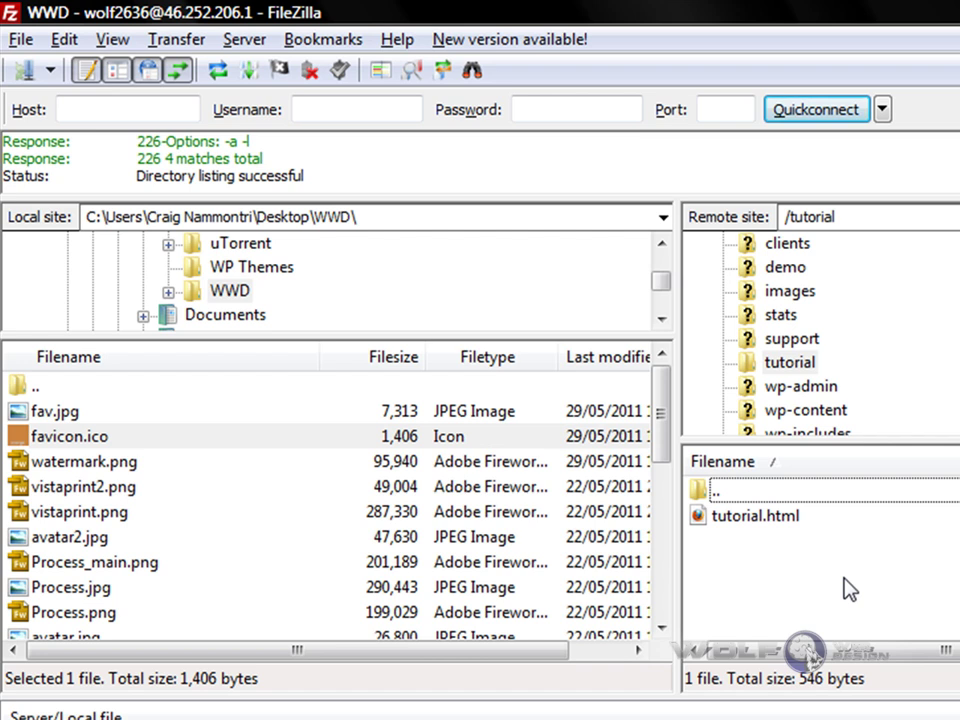
{"action": "key", "text": "F5"}
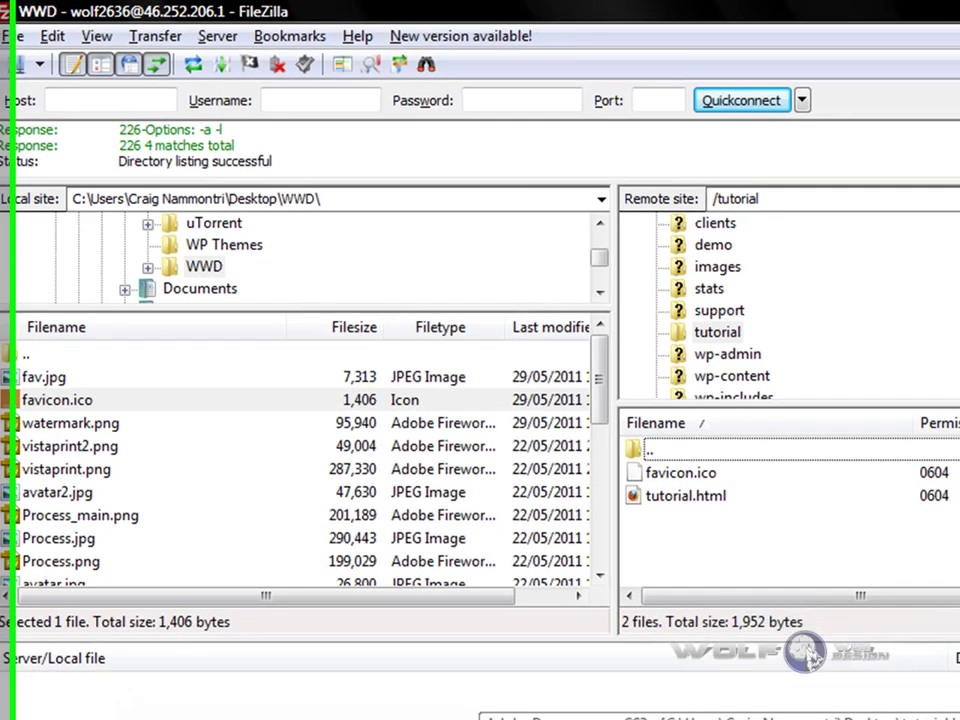
{"action": "mouse_move", "coordinate": [845, 719]}
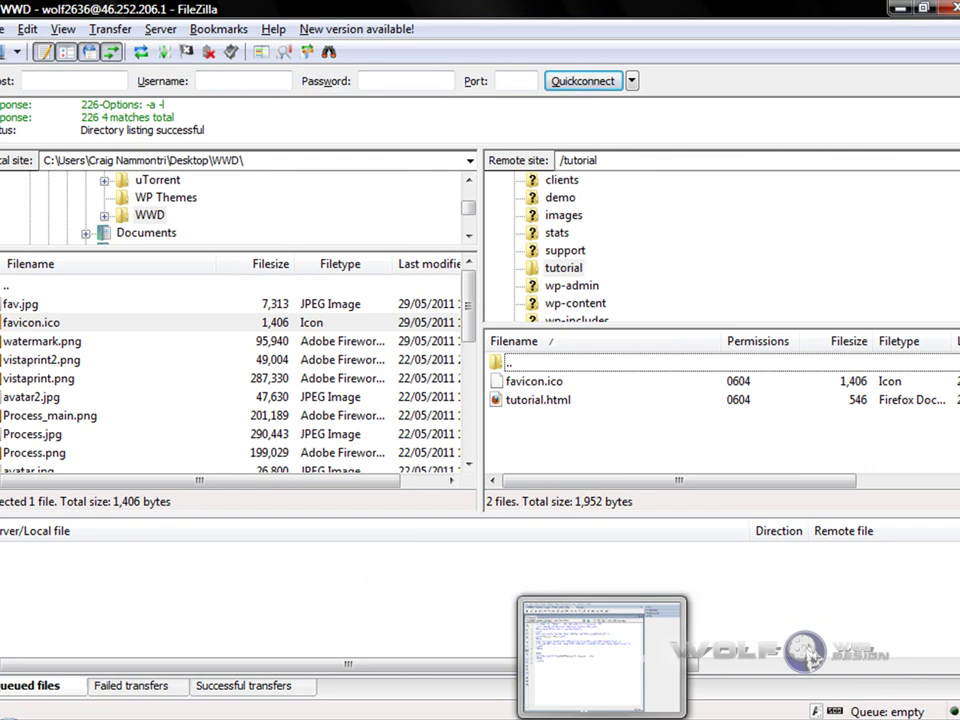
Step: Copy the example <head> code with the favicon link lines from the What's Next? page
{"action": "left_click", "coordinate": [200, 690]}
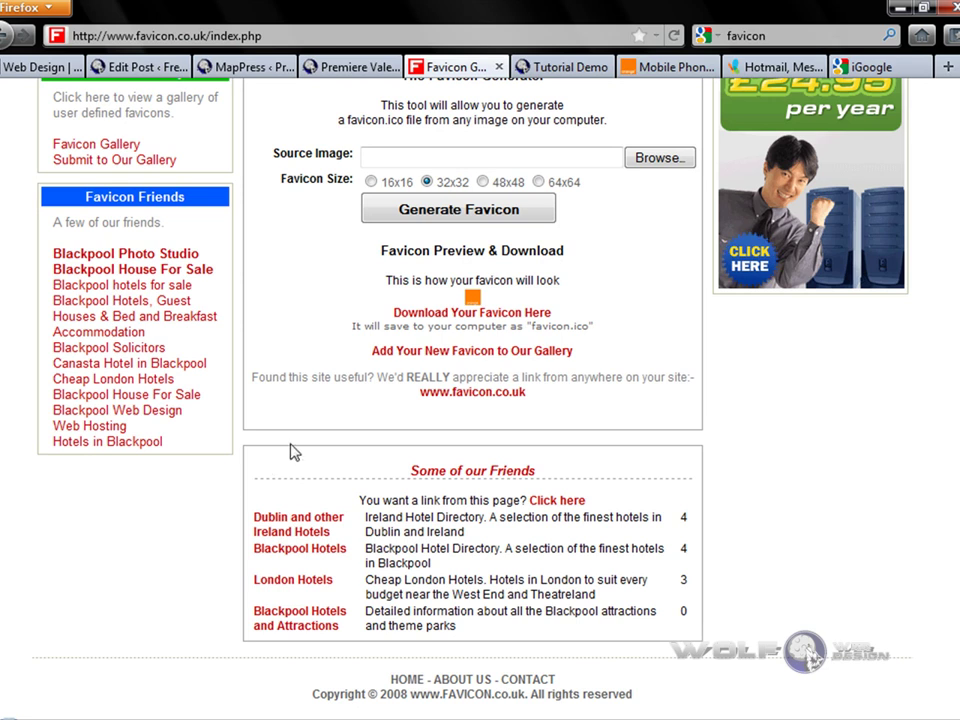
{"action": "scroll", "coordinate": [300, 410], "scroll_direction": "up", "scroll_amount": 6}
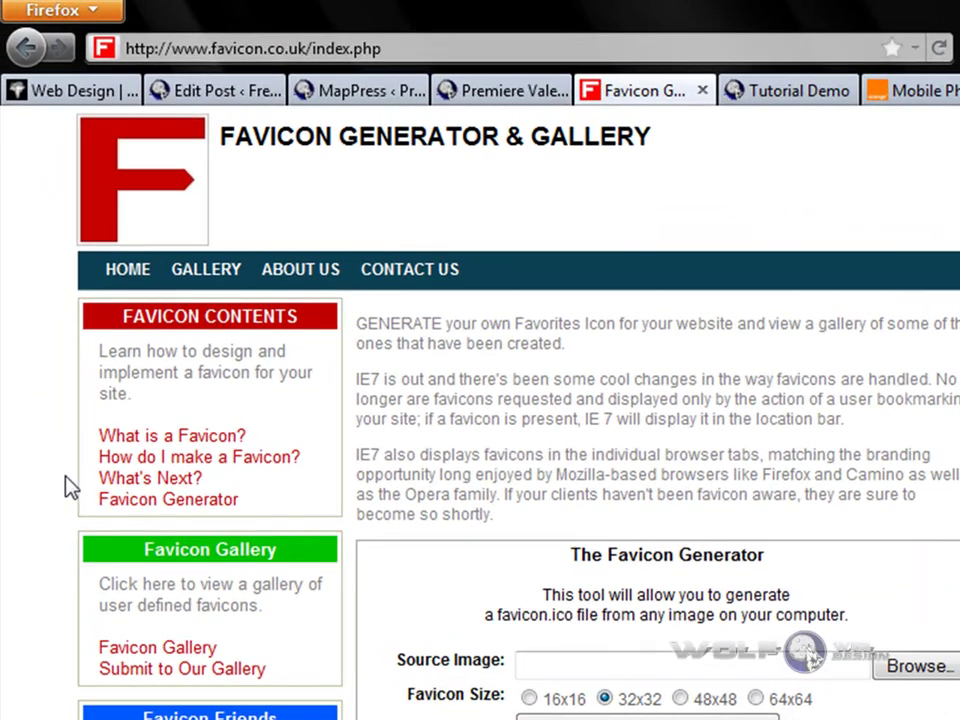
{"action": "left_click", "coordinate": [150, 487]}
{"action": "scroll", "coordinate": [418, 568], "scroll_direction": "down", "scroll_amount": 5}
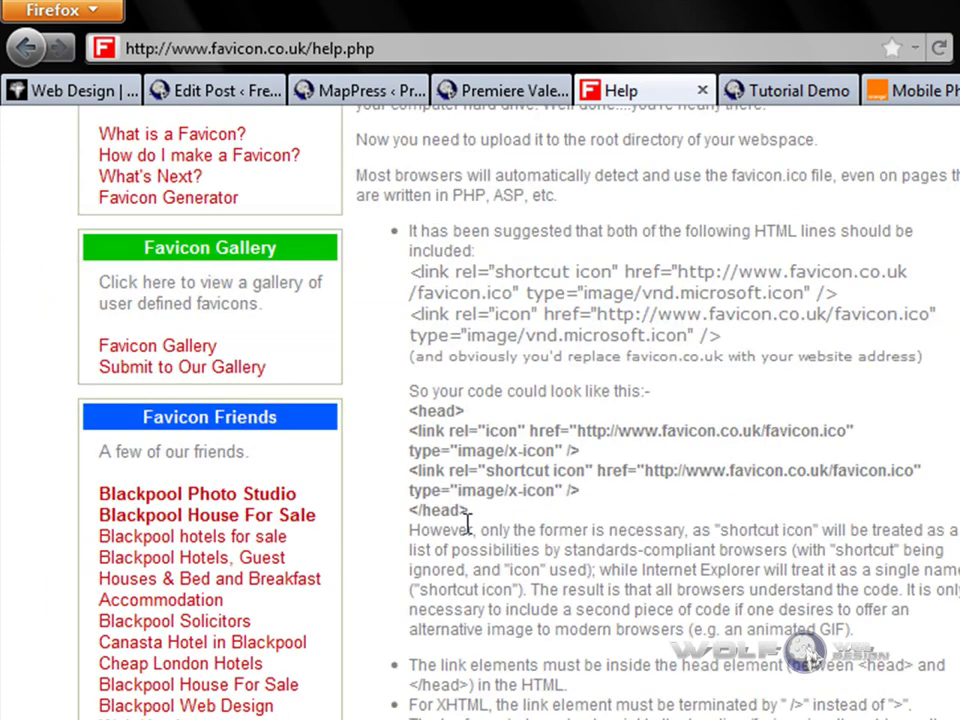
{"action": "left_click_drag", "start_coordinate": [420, 414], "coordinate": [494, 505]}
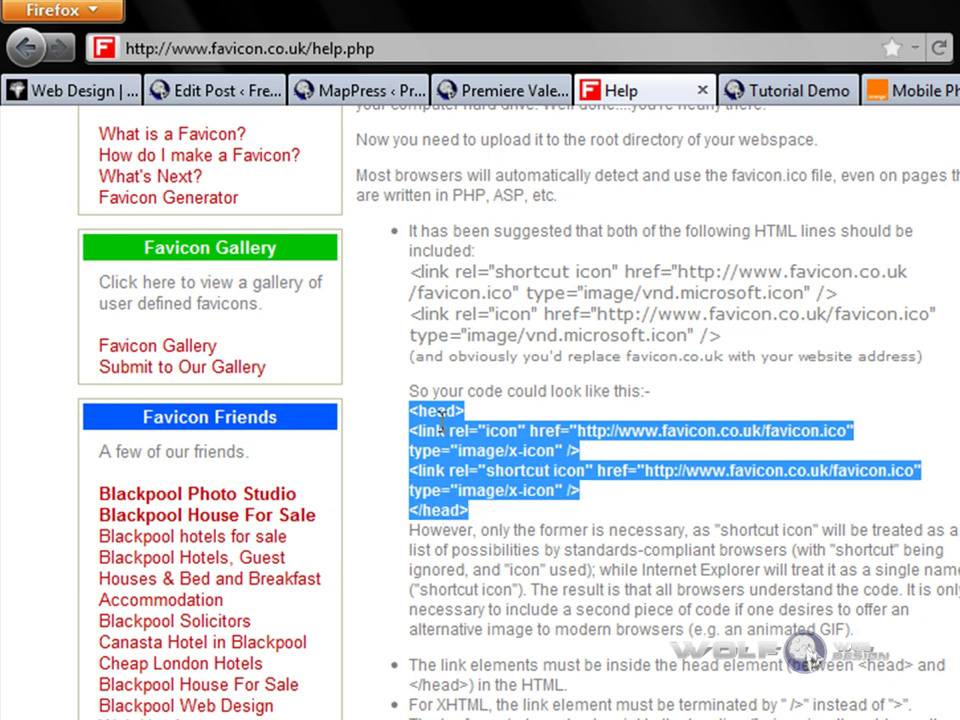
{"action": "right_click", "coordinate": [443, 447]}
{"action": "left_click", "coordinate": [512, 470]}
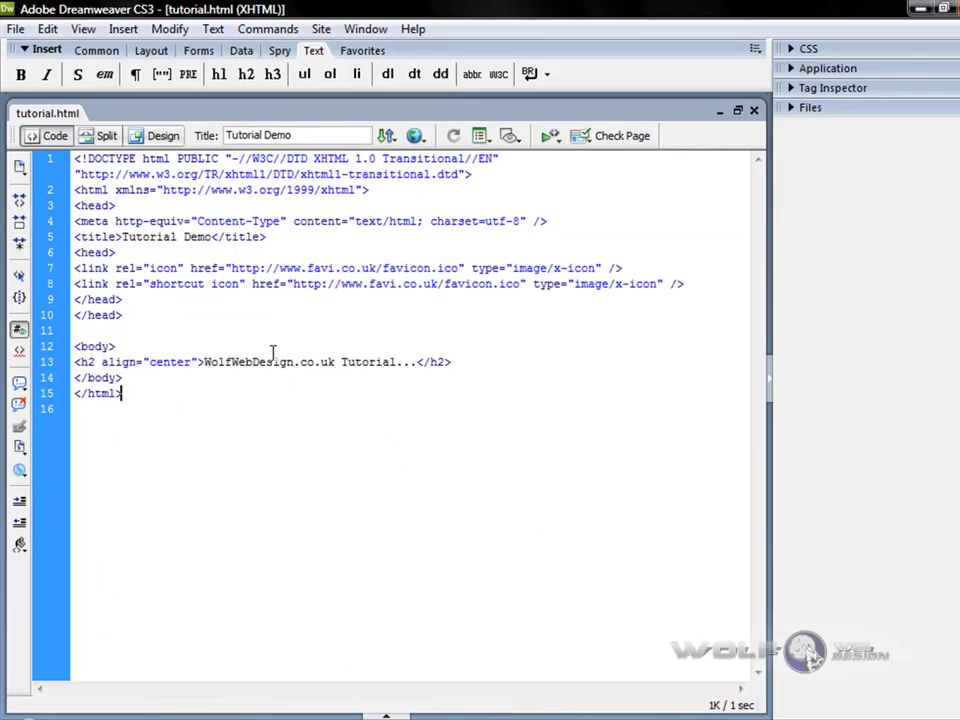
Step: Delete the old favicon link lines and select the leftover head tags from line 6
{"action": "left_click_drag", "start_coordinate": [671, 285], "coordinate": [74, 268]}
{"action": "key", "text": "Delete"}
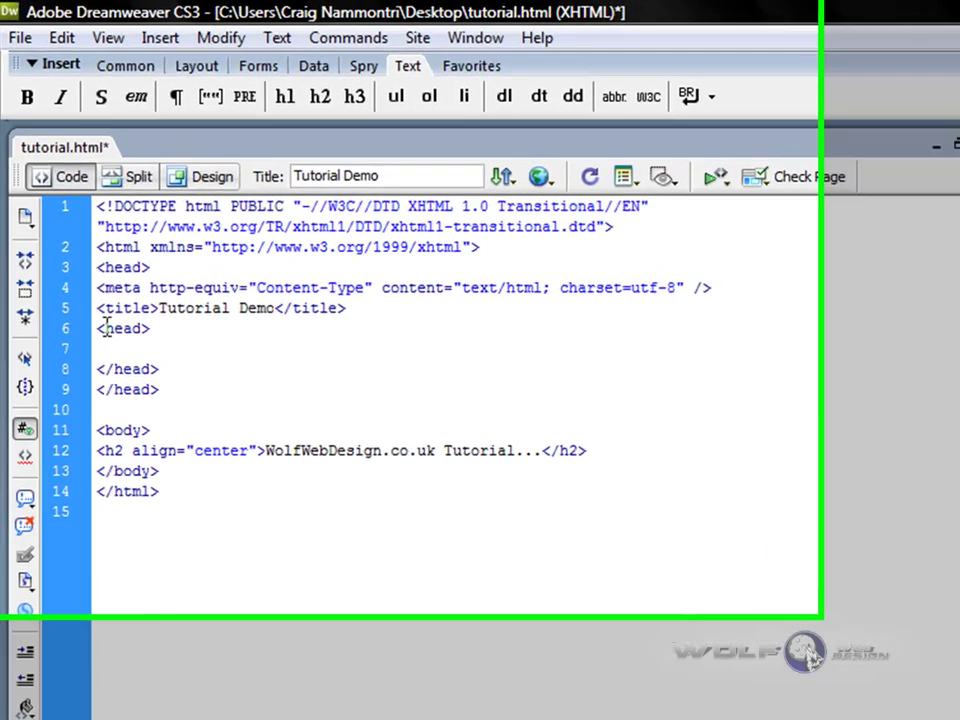
{"action": "key", "text": "Up"}
{"action": "key", "text": "shift+Right"}
{"action": "key", "text": "shift+Right"}
{"action": "key", "text": "shift+Right"}
{"action": "key", "text": "shift+Right"}
{"action": "key", "text": "shift+Right"}
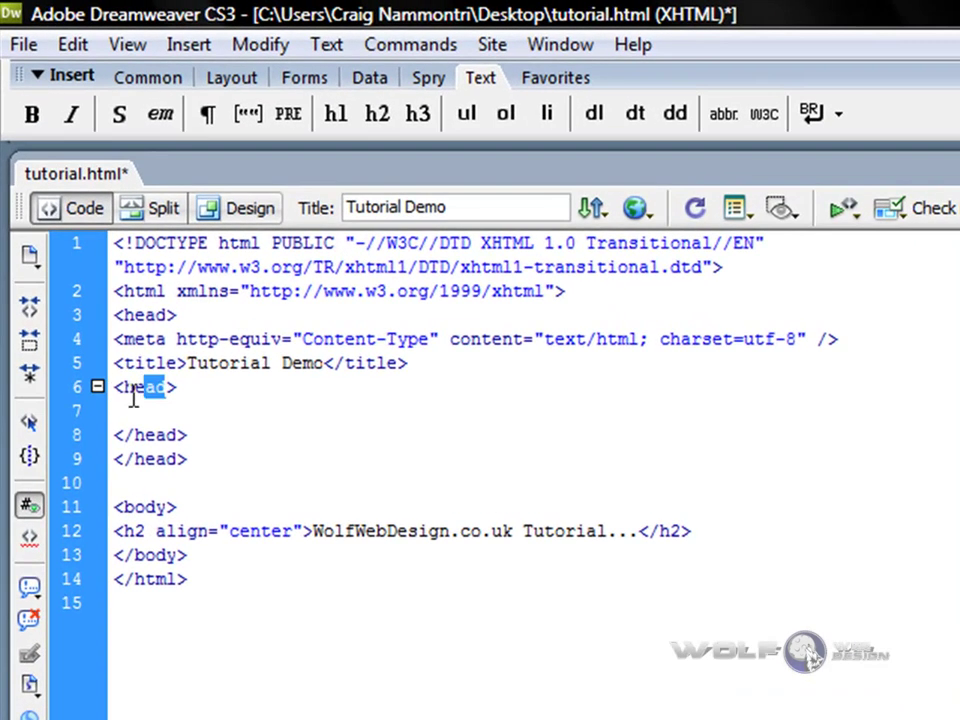
{"action": "left_click_drag", "start_coordinate": [186, 435], "coordinate": [117, 433]}
Step: Paste the copied icon and shortcut icon link block at line 7, highlighting line 8's address
{"action": "left_click", "coordinate": [122, 409]}
{"action": "right_click", "coordinate": [140, 425]}
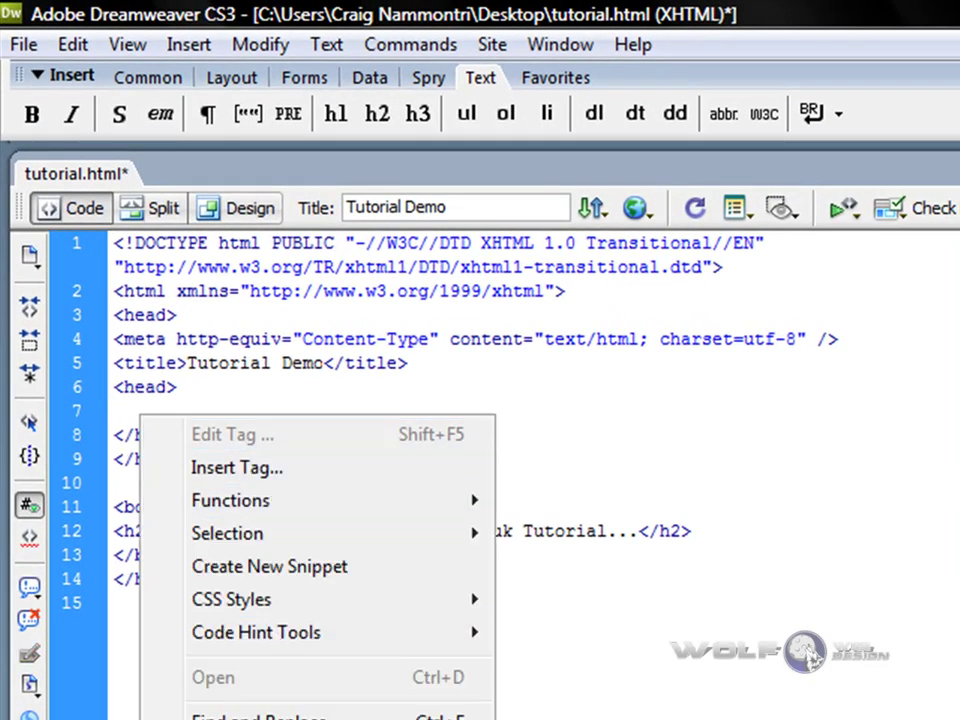
{"action": "left_click", "coordinate": [250, 715]}
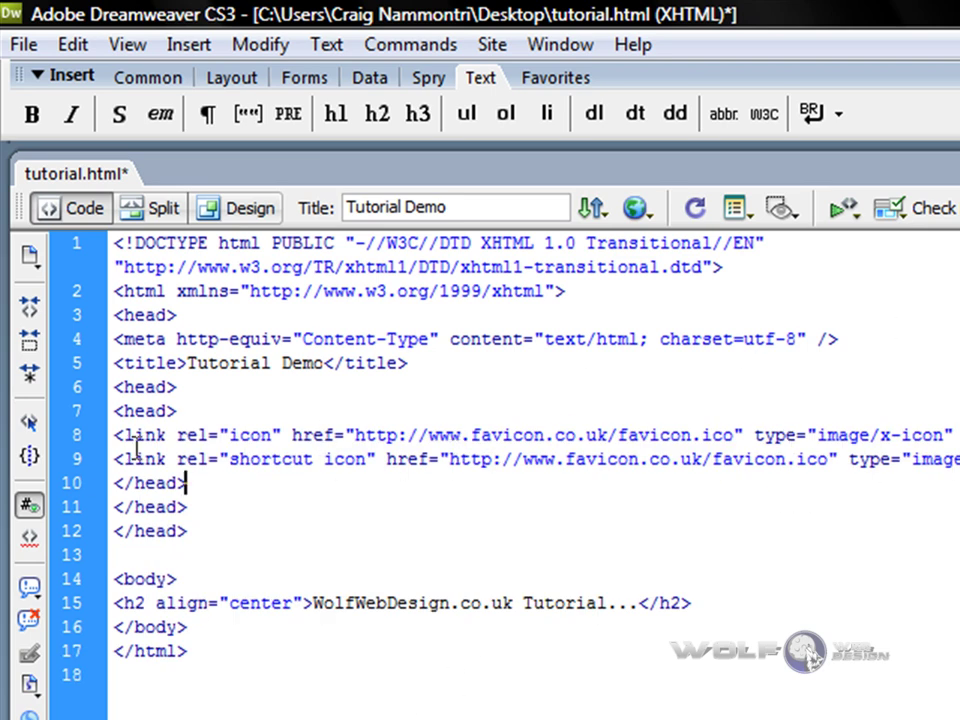
{"action": "left_click_drag", "start_coordinate": [114, 435], "coordinate": [742, 430]}
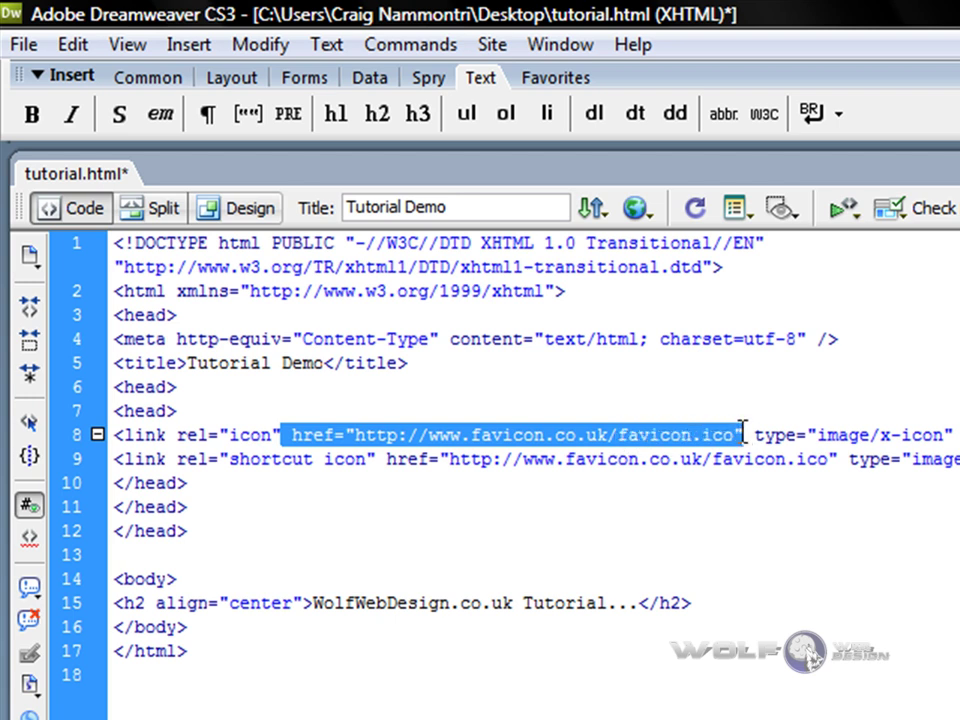
Step: Return to the favicon.co.uk help page and scroll up to its header
{"action": "left_click", "coordinate": [377, 460]}
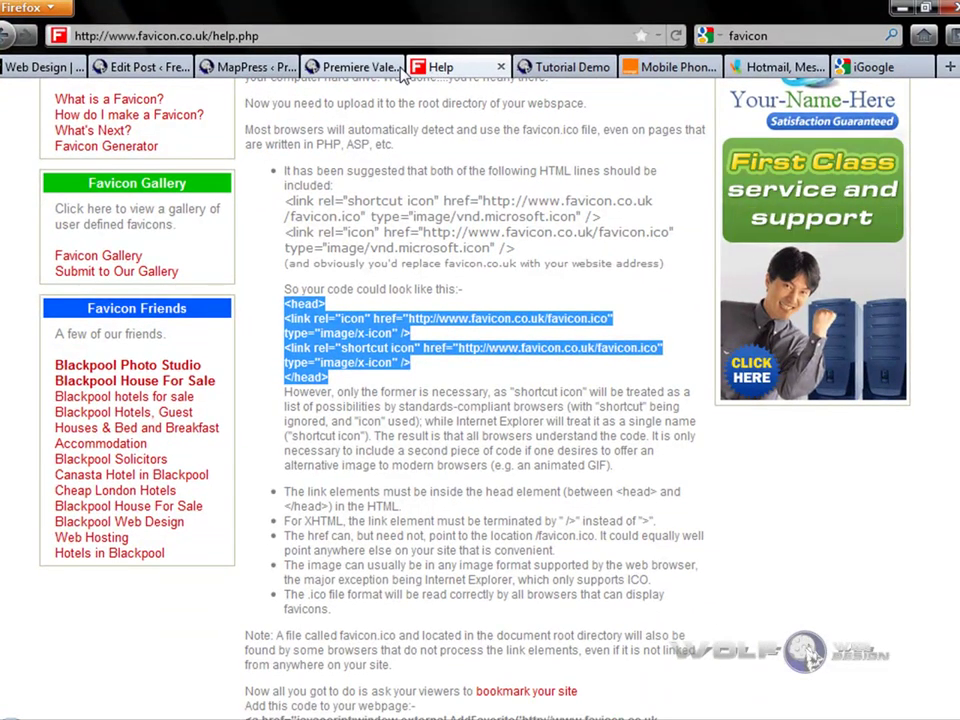
{"action": "scroll", "coordinate": [390, 247], "scroll_direction": "up", "scroll_amount": 4}
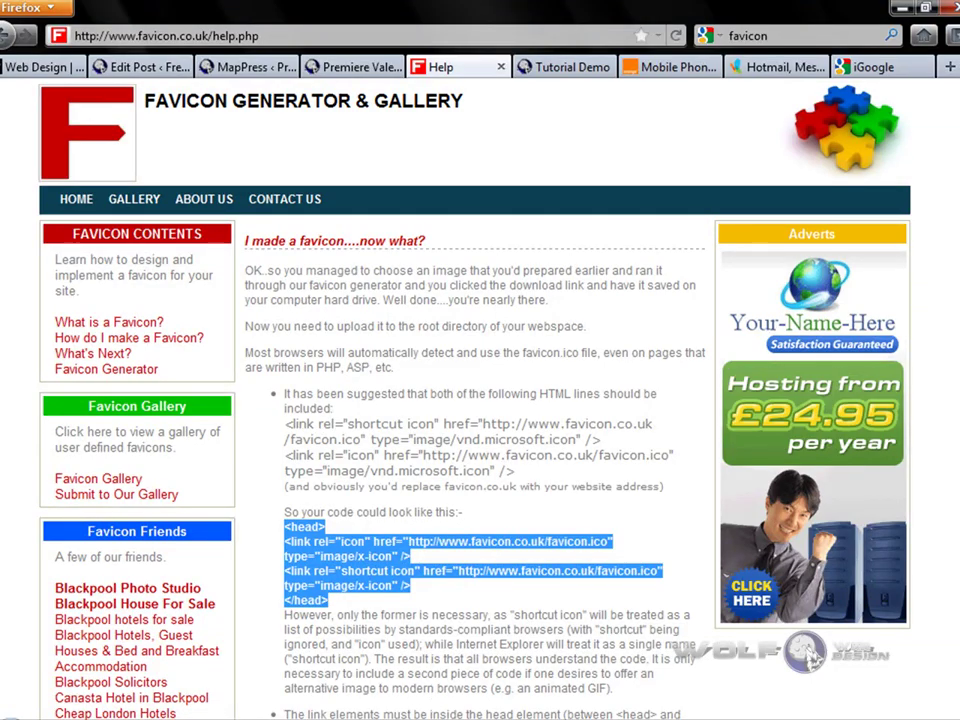
Step: Check the orange logo in Paint, then locate the uploaded favicon.ico in FileZilla's /tutorial folder
{"action": "key", "text": "alt+Tab"}
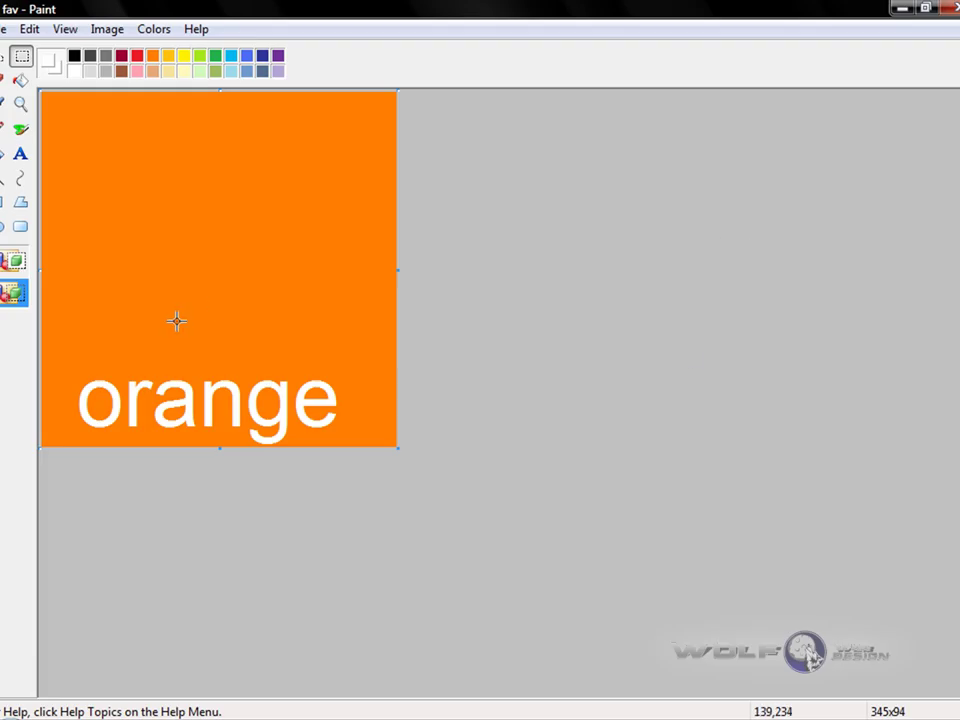
{"action": "key", "text": "alt+Tab"}
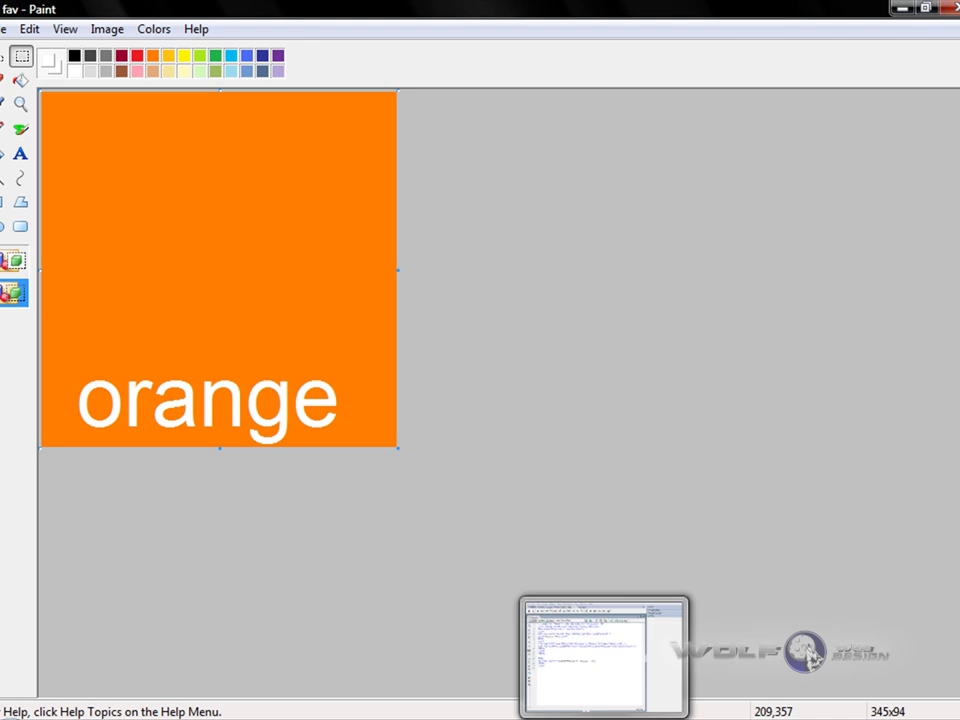
{"action": "left_click", "coordinate": [522, 381]}
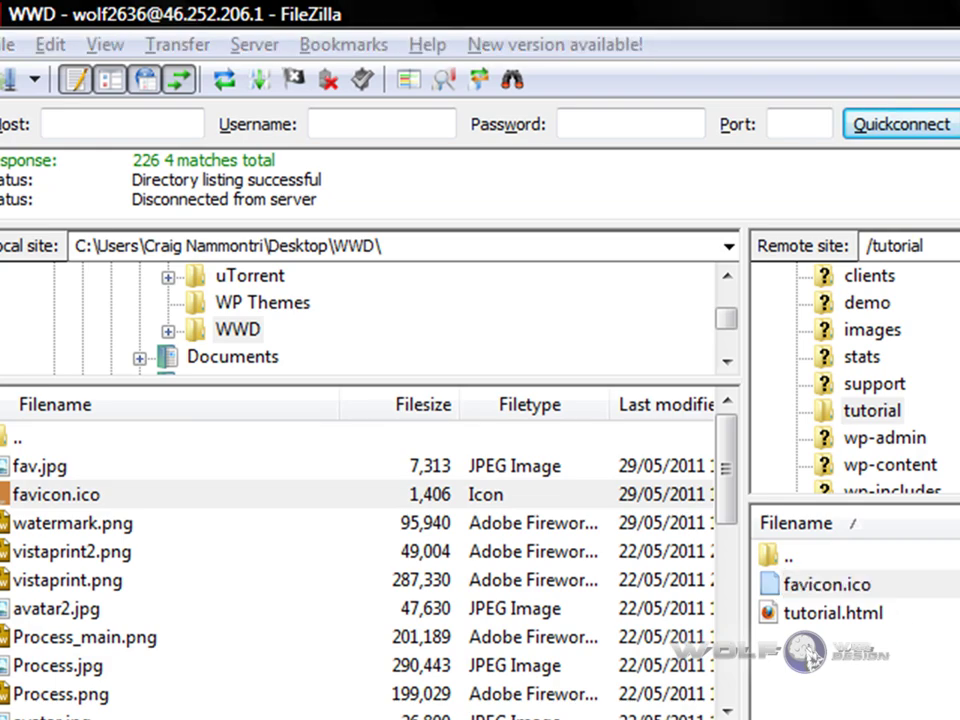
{"action": "key", "text": "alt+Tab"}
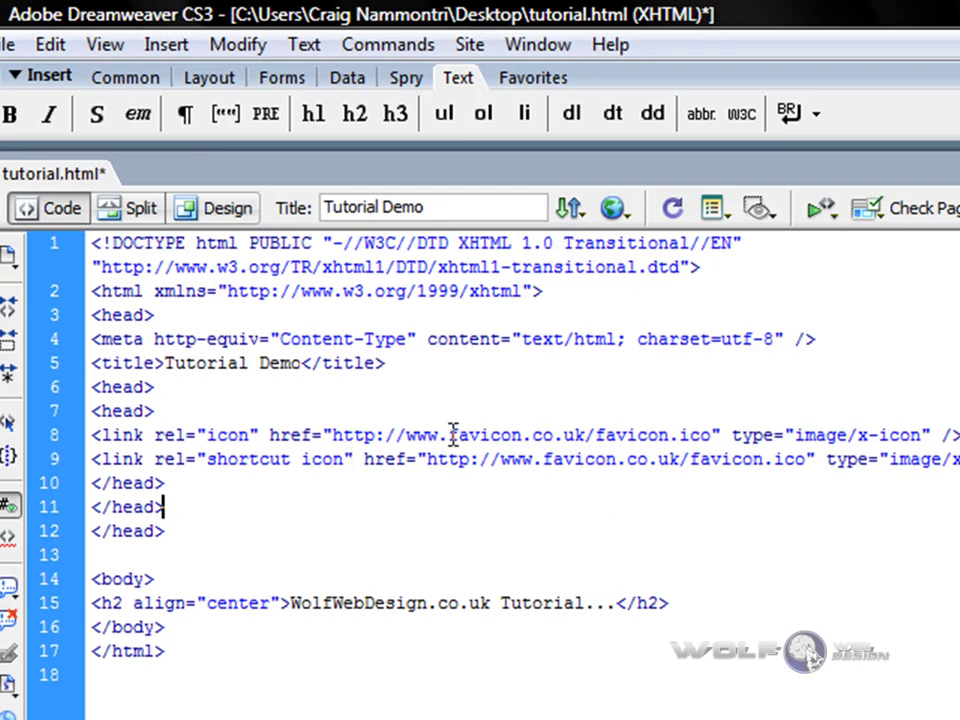
{"action": "left_click_drag", "start_coordinate": [448, 434], "coordinate": [522, 434]}
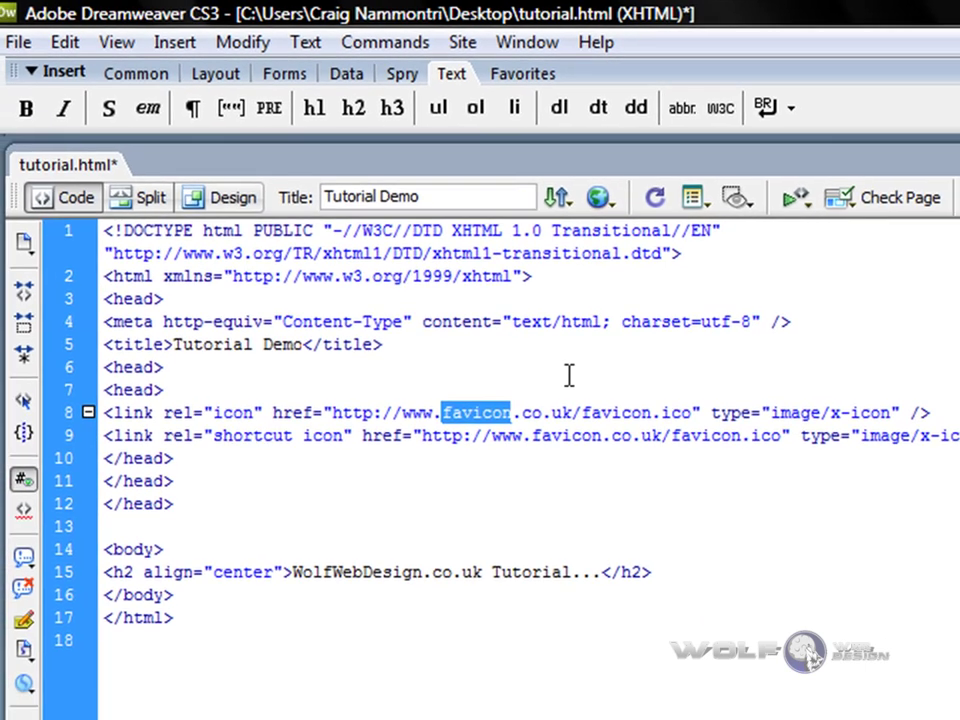
{"action": "type", "text": "wolfwebdesign.co.uk/"}
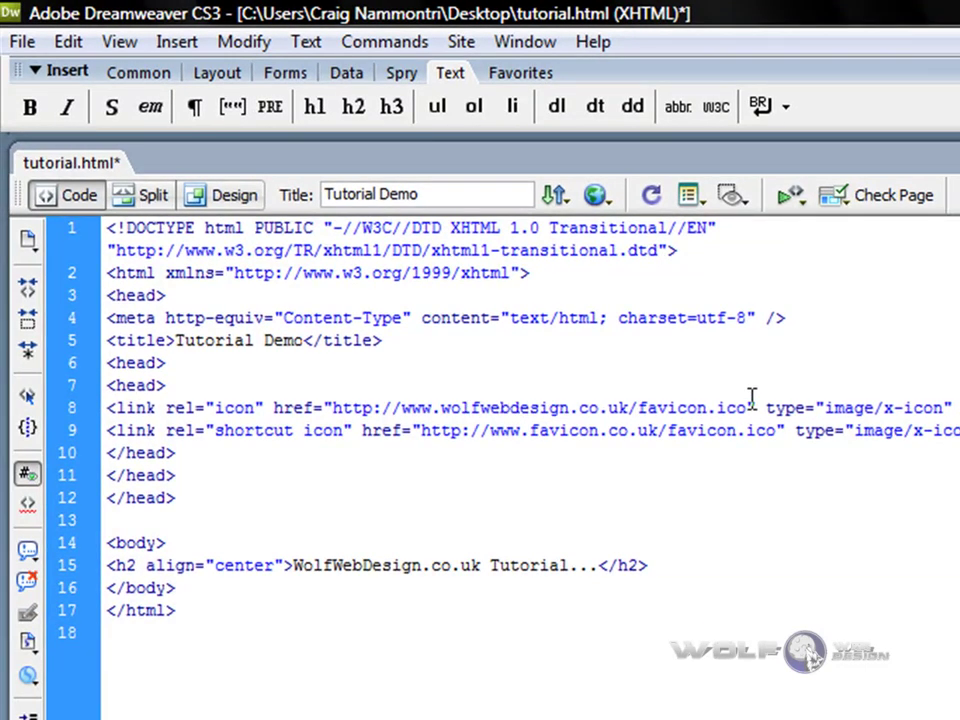
{"action": "type", "text": "tut"}
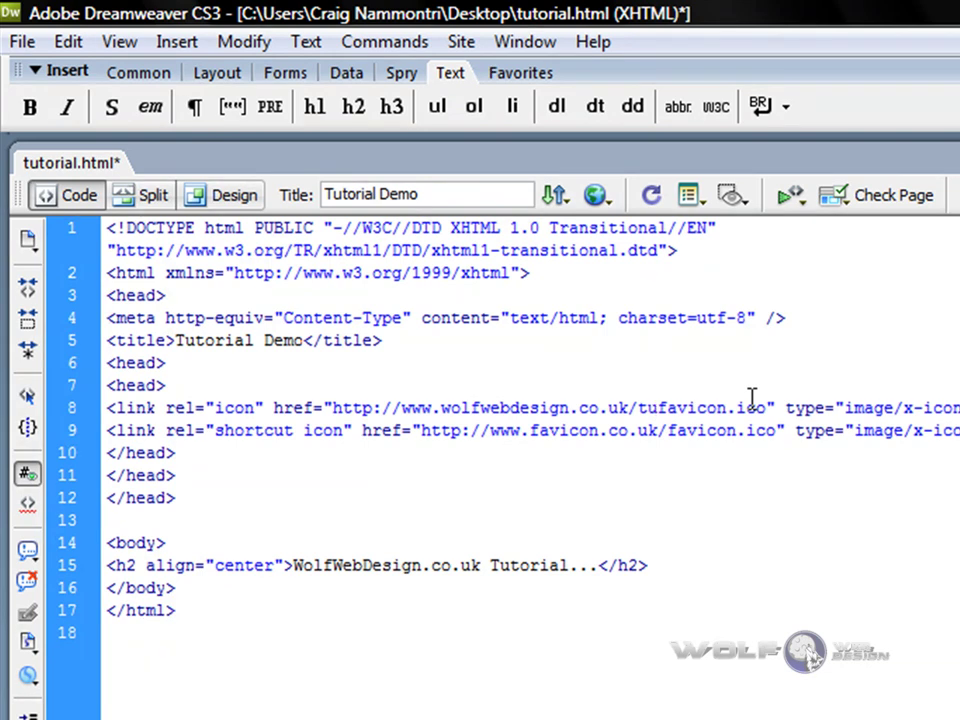
{"action": "type", "text": "orial."}
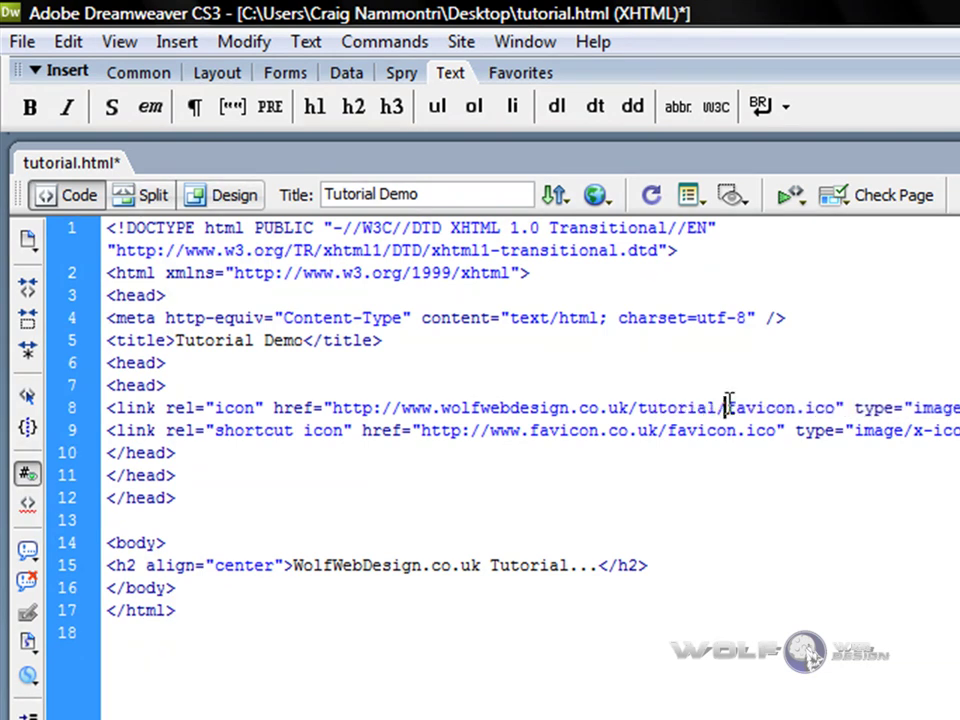
{"action": "key", "text": "BackSpace"}
{"action": "type", "text": "/"}
Step: Replace line 9's old favicon.co.uk href with the same wolfwebdesign.co.uk favicon address
{"action": "left_click_drag", "start_coordinate": [335, 408], "coordinate": [834, 408]}
{"action": "key", "text": "ctrl+c"}
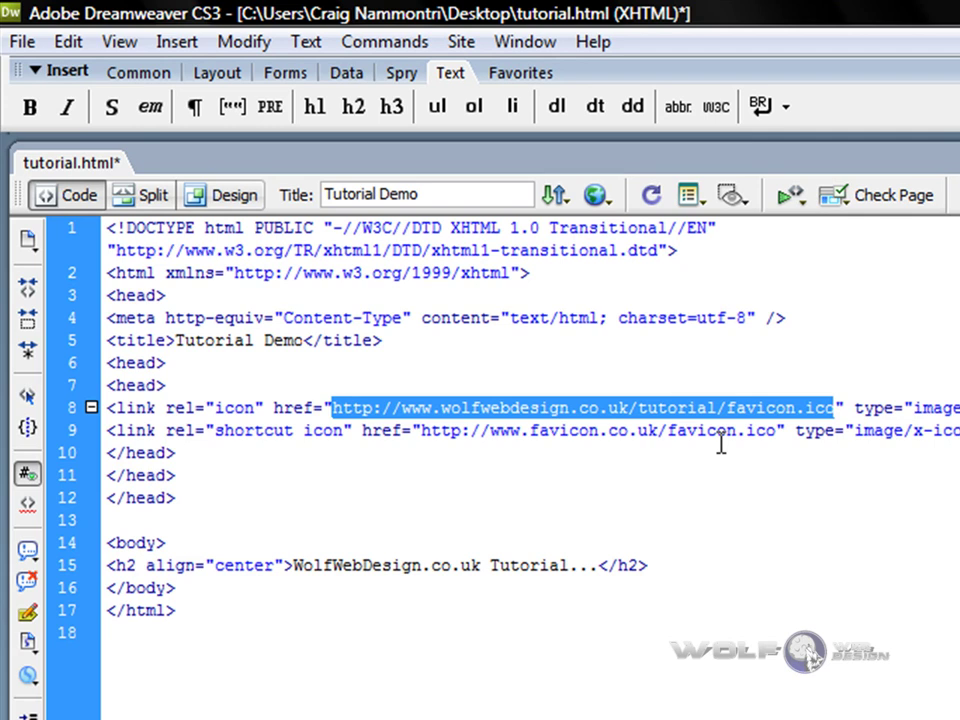
{"action": "left_click_drag", "start_coordinate": [420, 430], "coordinate": [778, 430]}
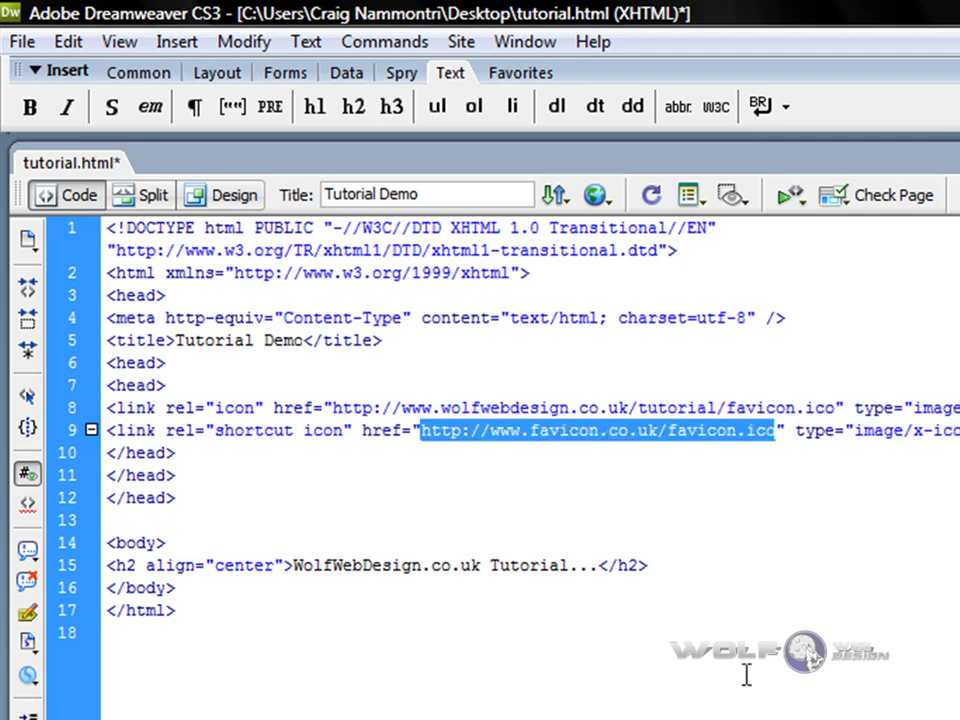
{"action": "key", "text": "ctrl+v"}
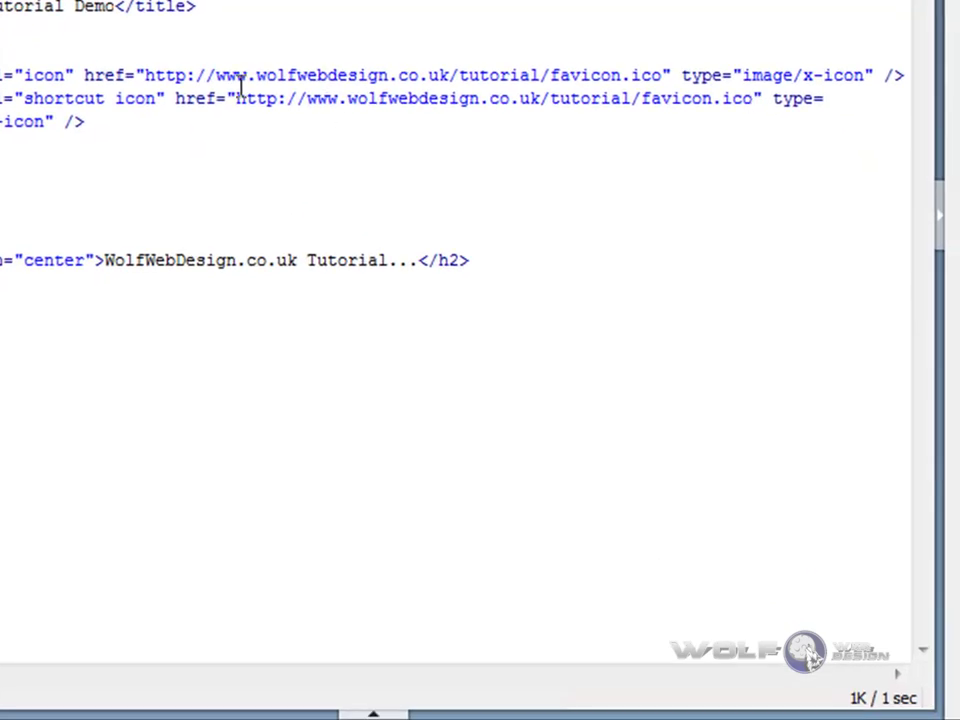
{"action": "left_click_drag", "start_coordinate": [240, 84], "coordinate": [574, 96]}
{"action": "left_click", "coordinate": [570, 98]}
{"action": "left_click_drag", "start_coordinate": [236, 98], "coordinate": [745, 101]}
Step: Upload tutorial.html from the Desktop to the server's /tutorial folder, overwriting the existing copy
{"action": "left_click", "coordinate": [381, 146]}
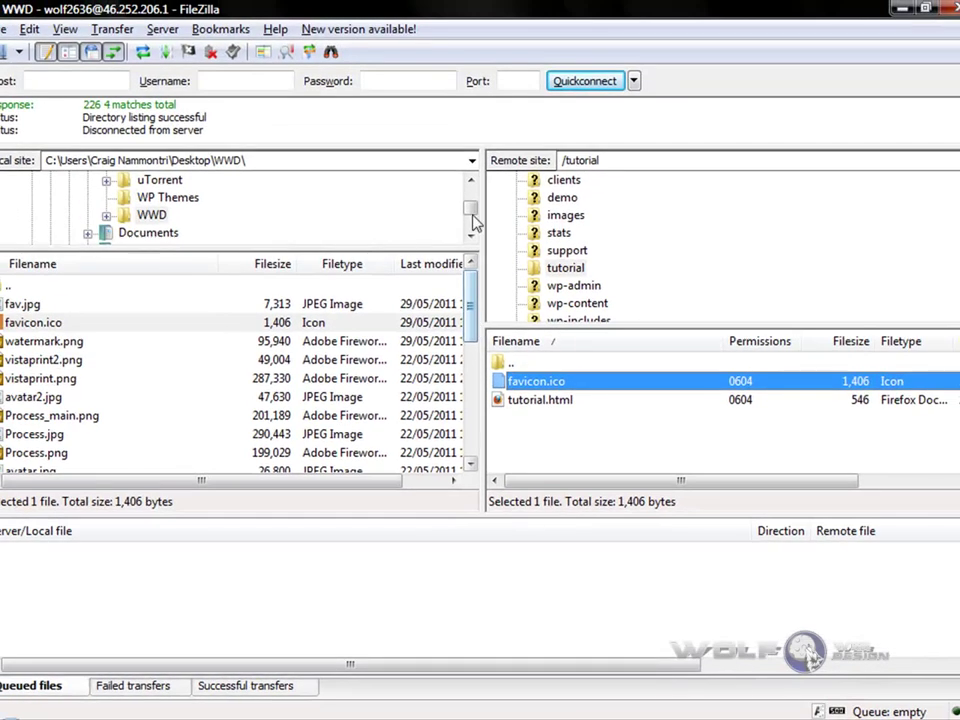
{"action": "scroll", "coordinate": [472, 194], "scroll_direction": "up", "scroll_amount": 5}
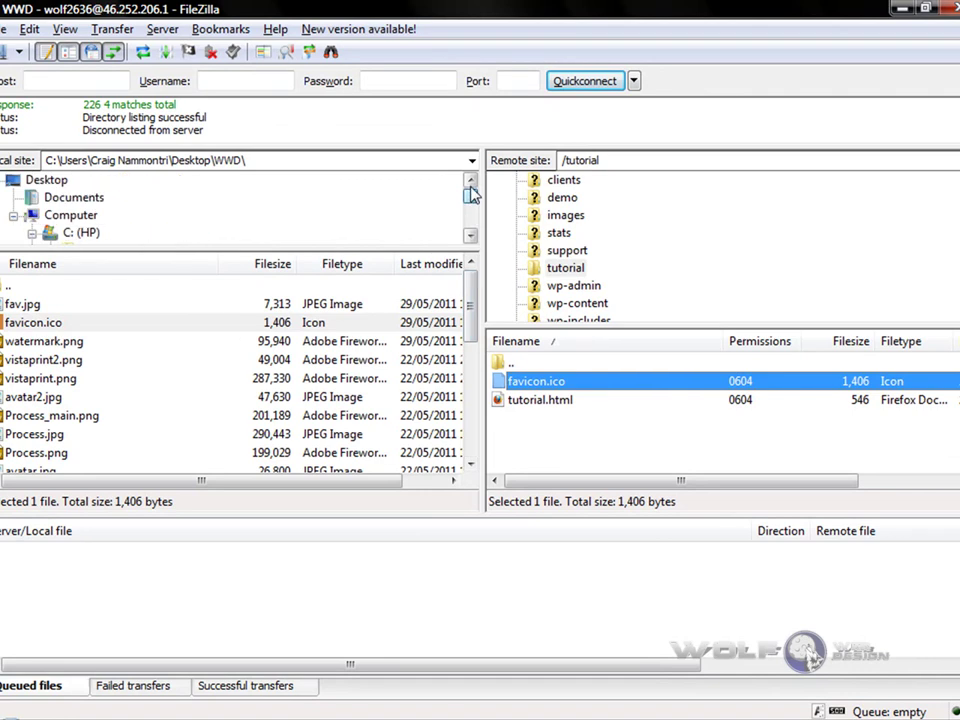
{"action": "left_click", "coordinate": [60, 182]}
{"action": "left_click_drag", "start_coordinate": [37, 303], "coordinate": [527, 442]}
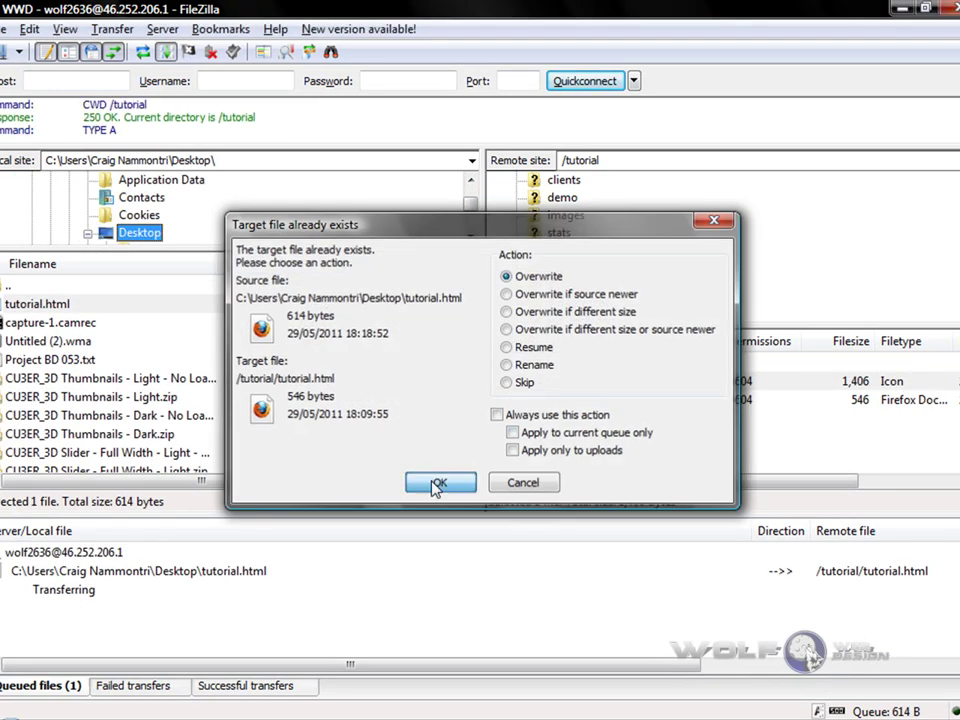
{"action": "left_click", "coordinate": [438, 485]}
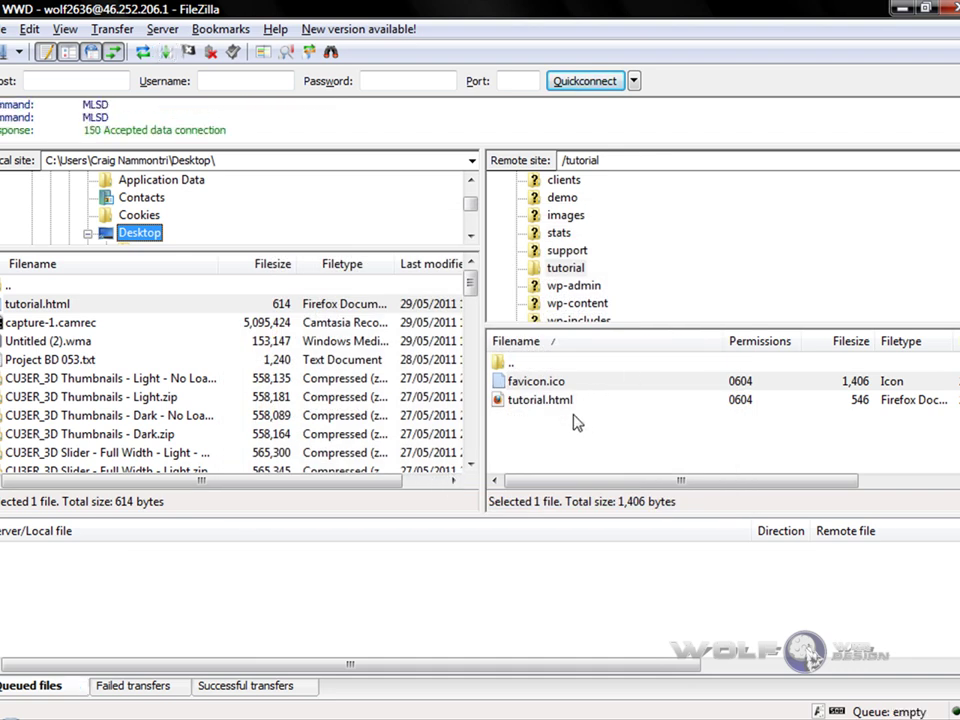
{"action": "key", "text": "alt+Tab"}
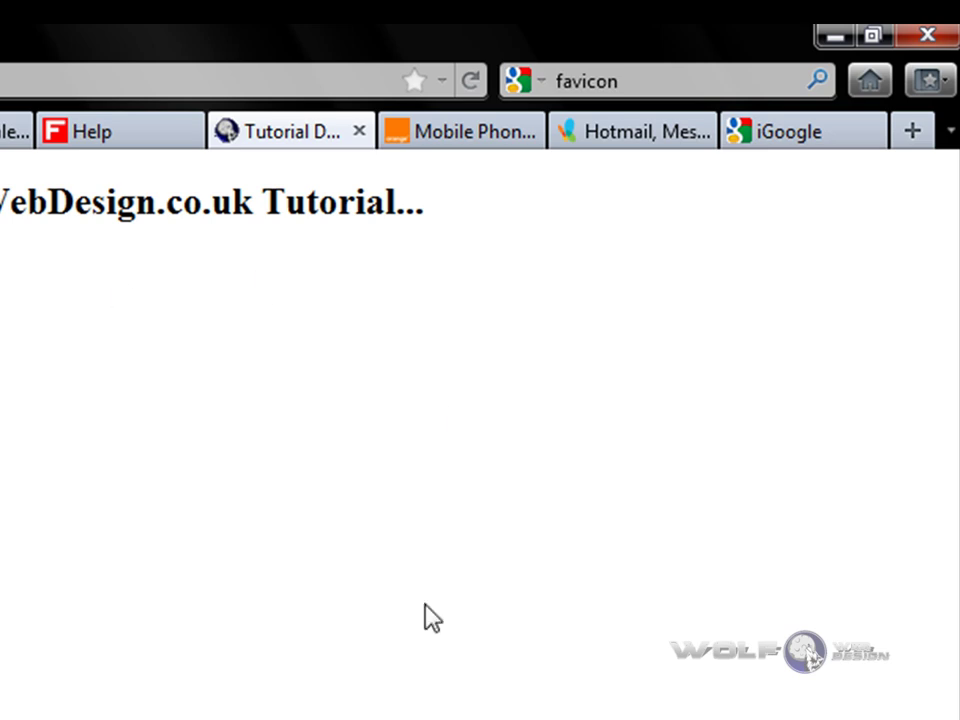
Step: Refresh the Tutorial Demo page with F5 so the orange favicon appears in its tab
{"action": "key", "text": "F5"}
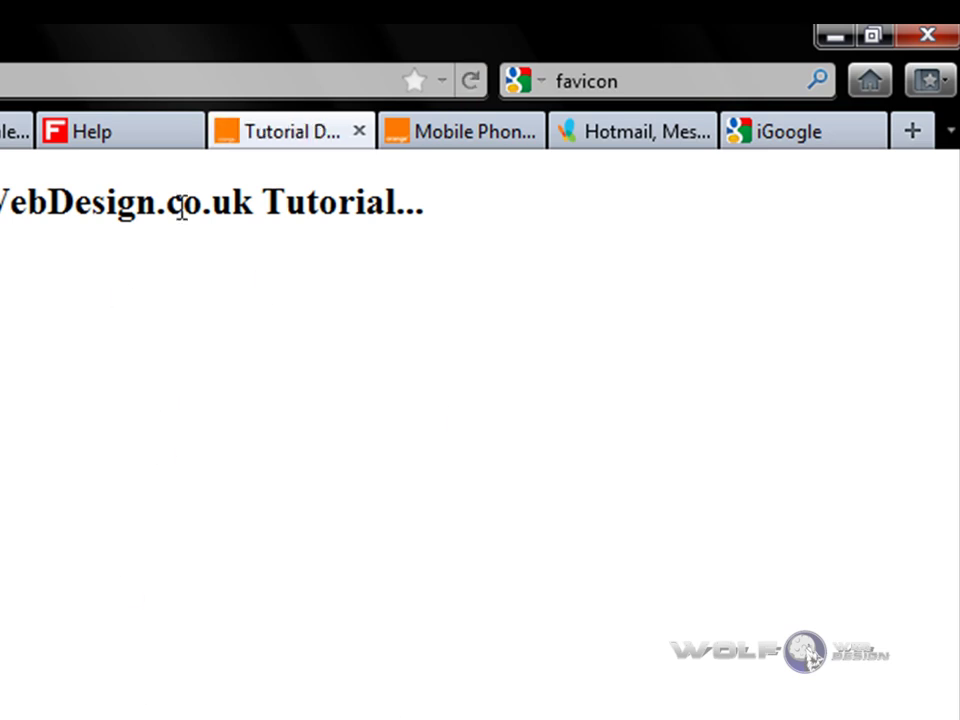